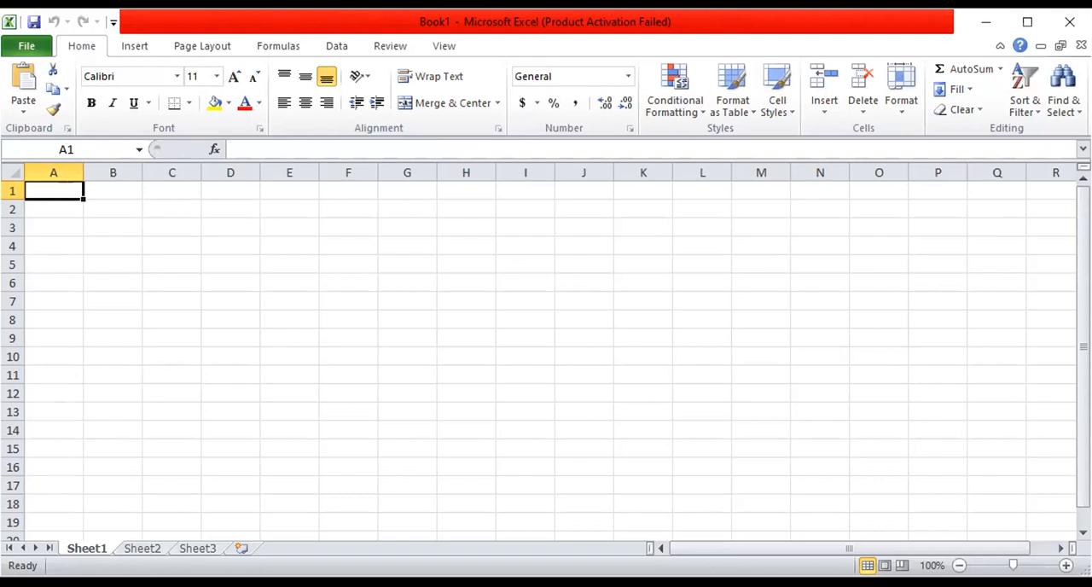
- Maximize the workbook window
double_click(859, 22)
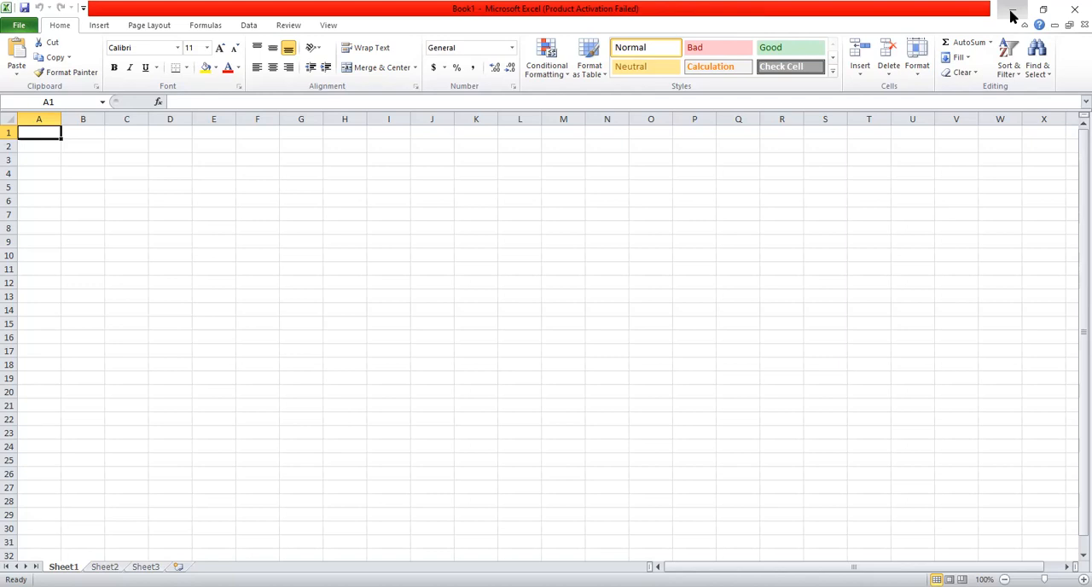
- Enter the sample text hgju in cell A1
type("hgju")
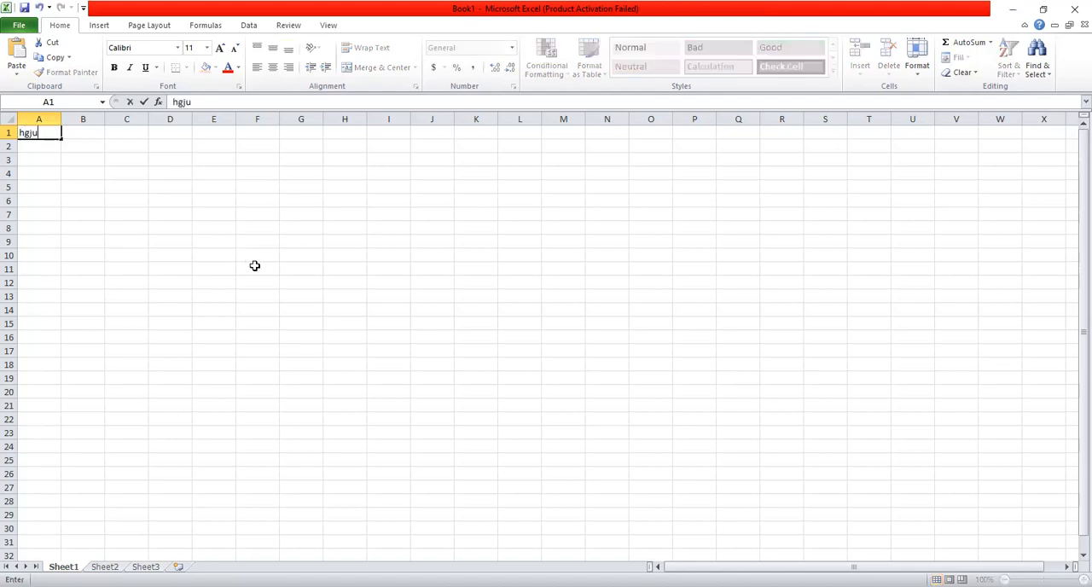
left_click(178, 215)
left_click(37, 136)
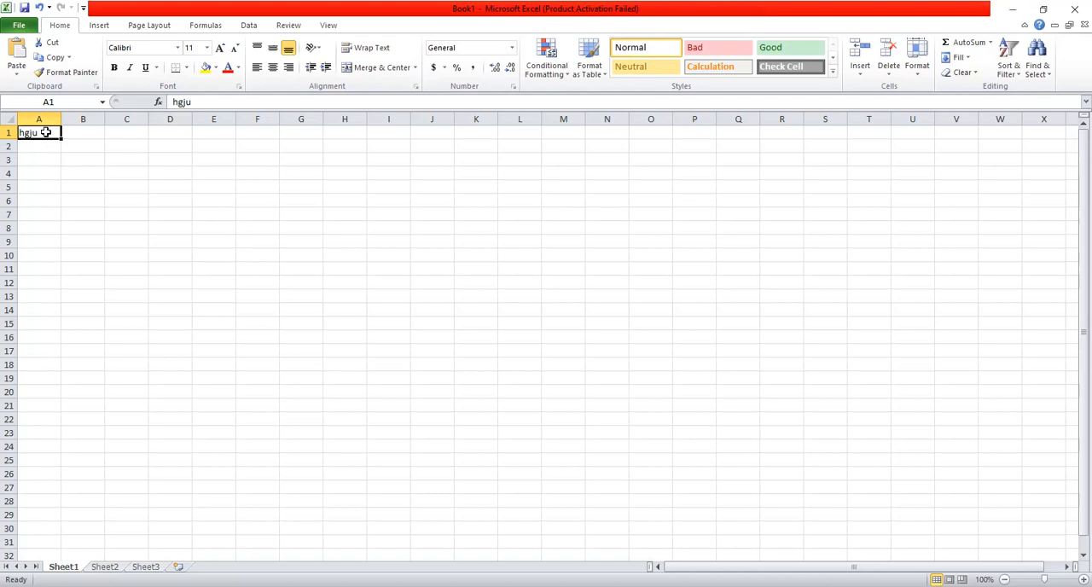
- Clear the sample text from cell A1
double_click(47, 133)
key("BackSpace")
key("BackSpace")
key("BackSpace")
key("BackSpace")
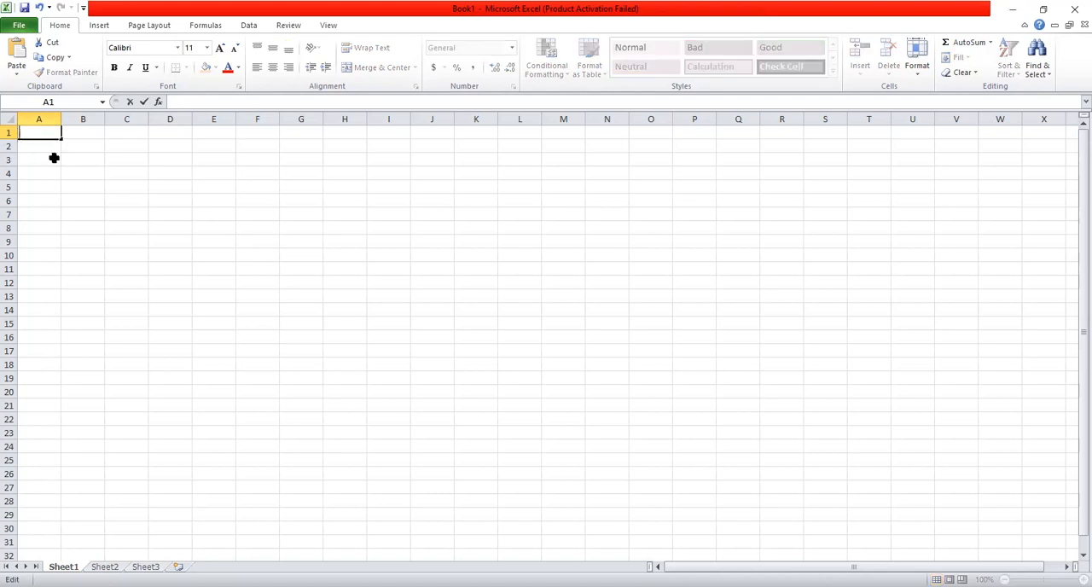
left_click(42, 134)
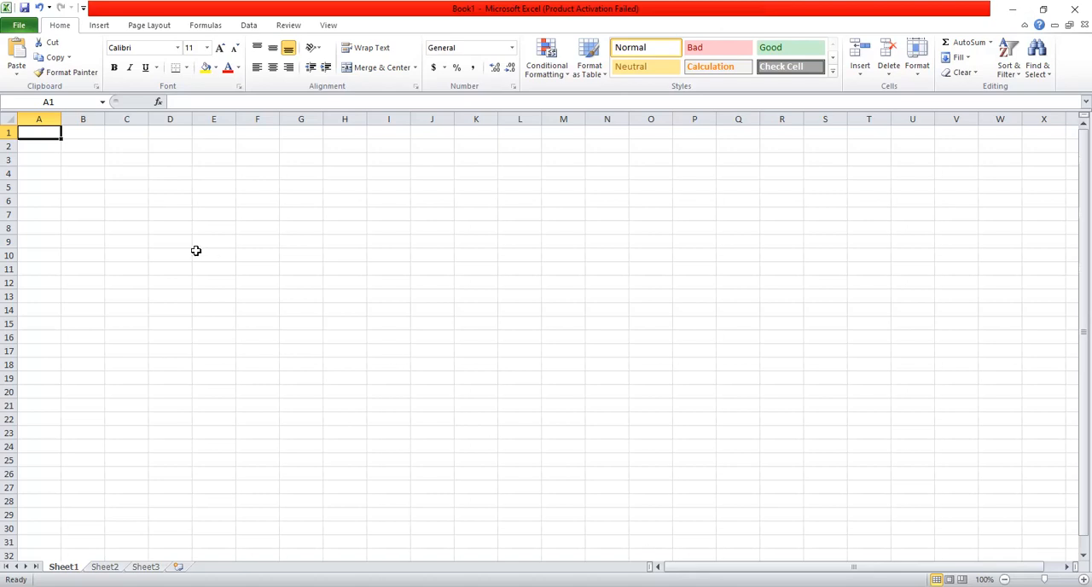
- Enter 3528,10 in cell A1 and reselect the cell
type("3528,10")
left_click(64, 150)
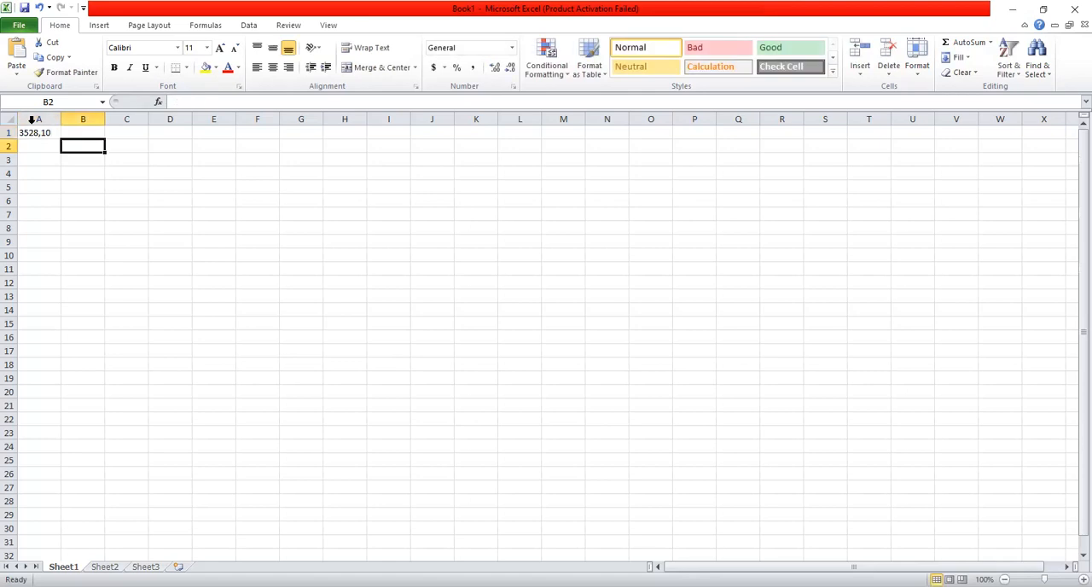
left_click(34, 134)
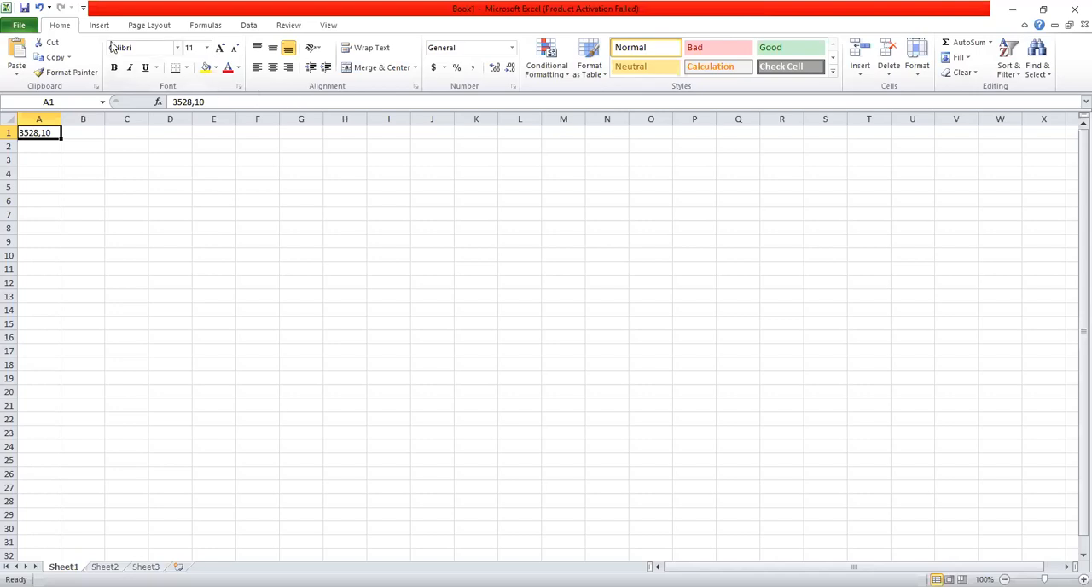
- Look through the Formulas settings in Excel Options and close them without changes
left_click(26, 26)
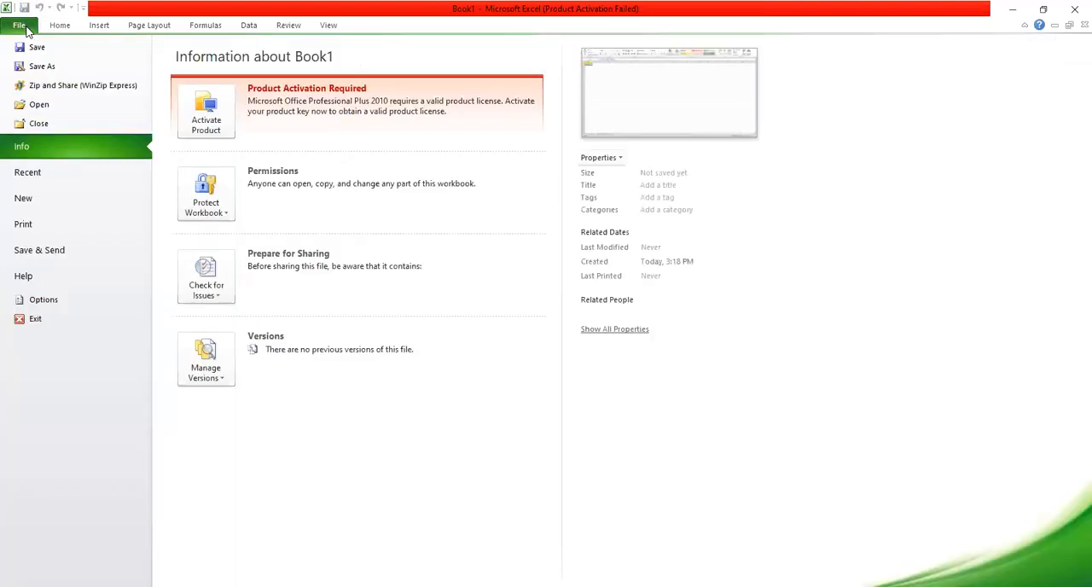
left_click(59, 304)
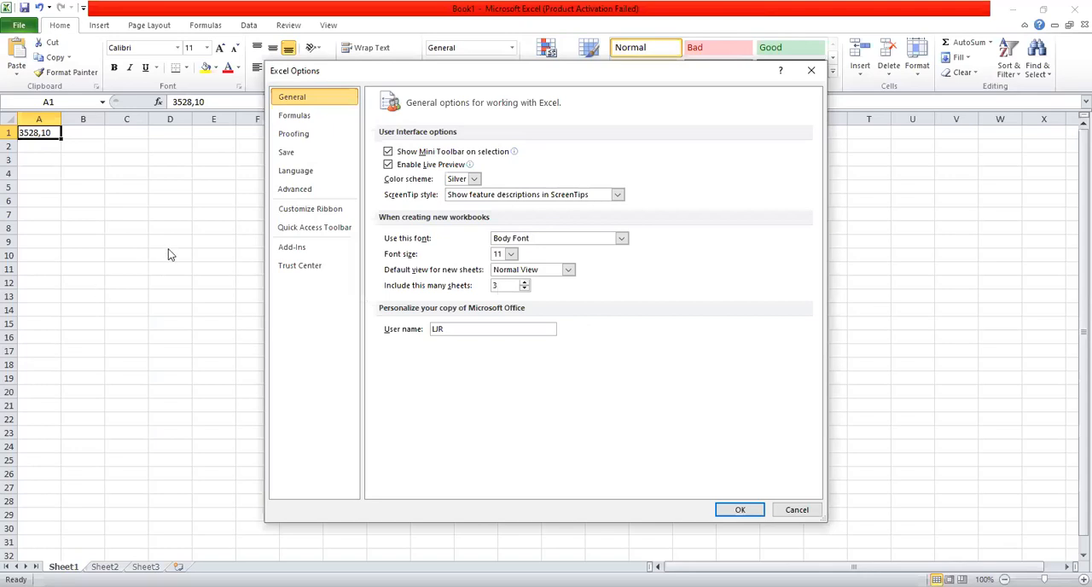
left_click(279, 117)
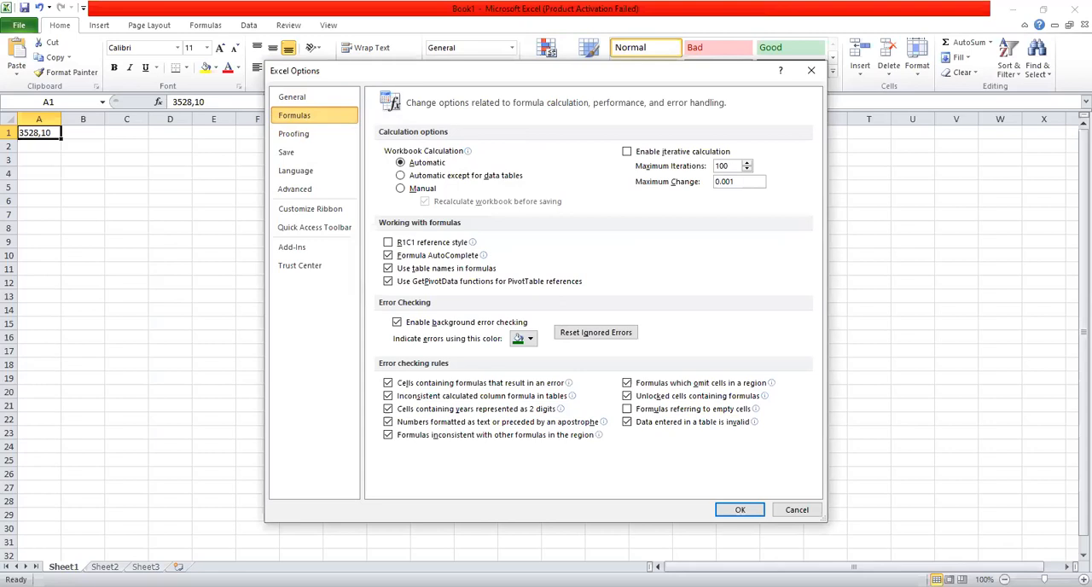
key("Return")
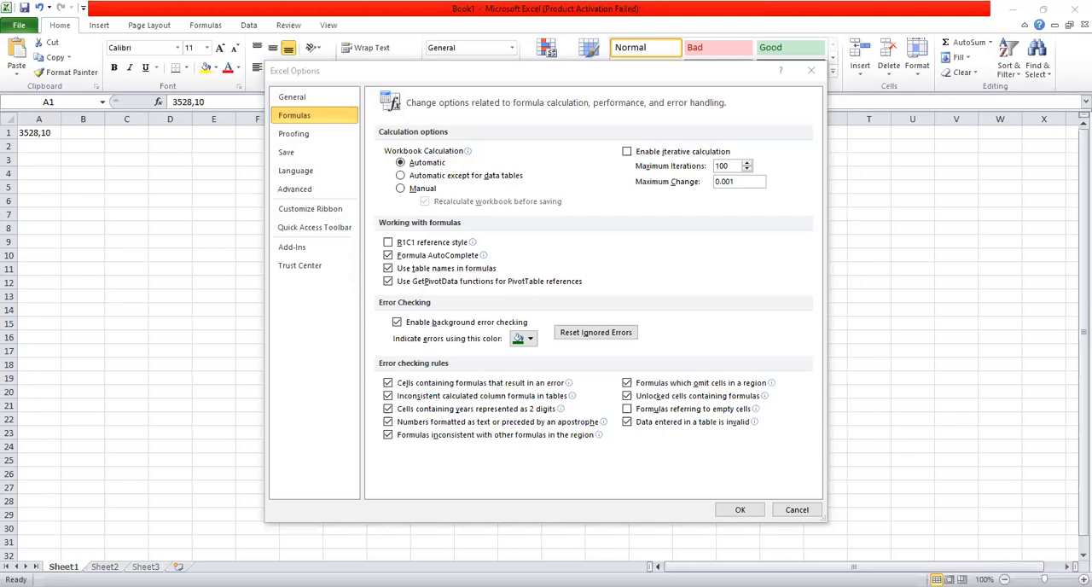
left_click(286, 222)
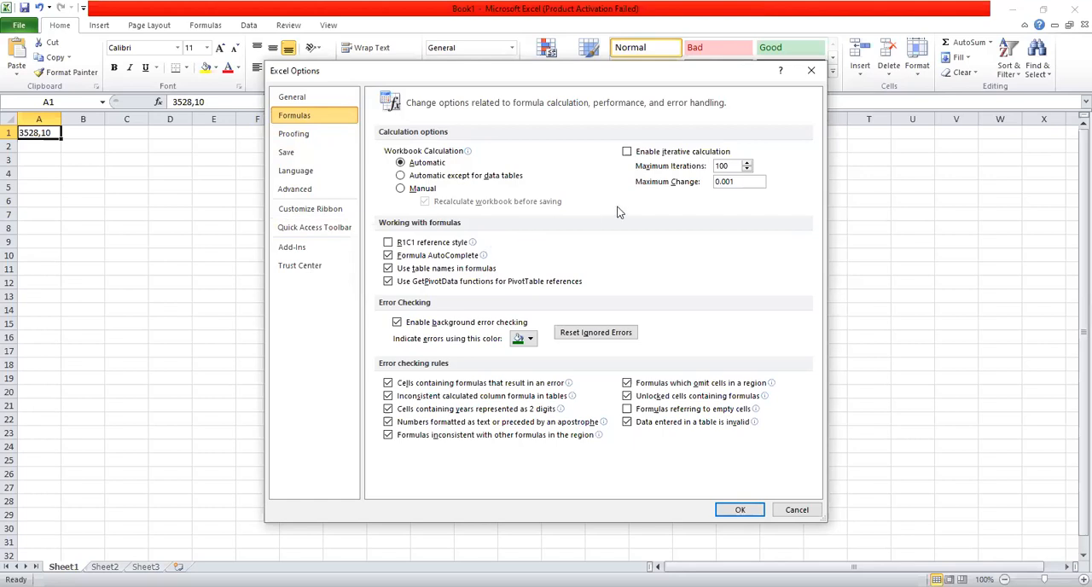
left_click(802, 73)
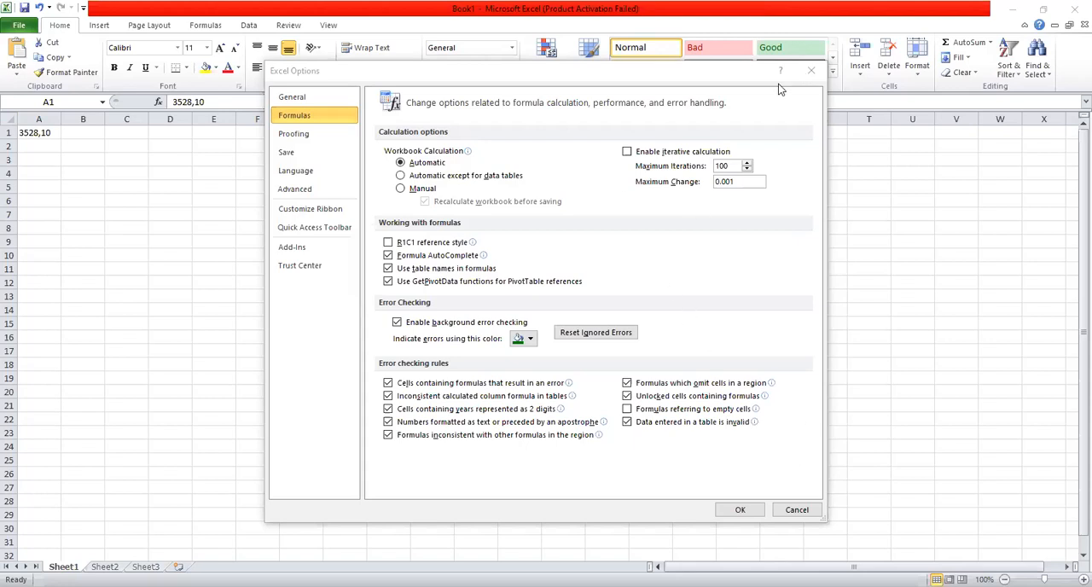
left_click(809, 71)
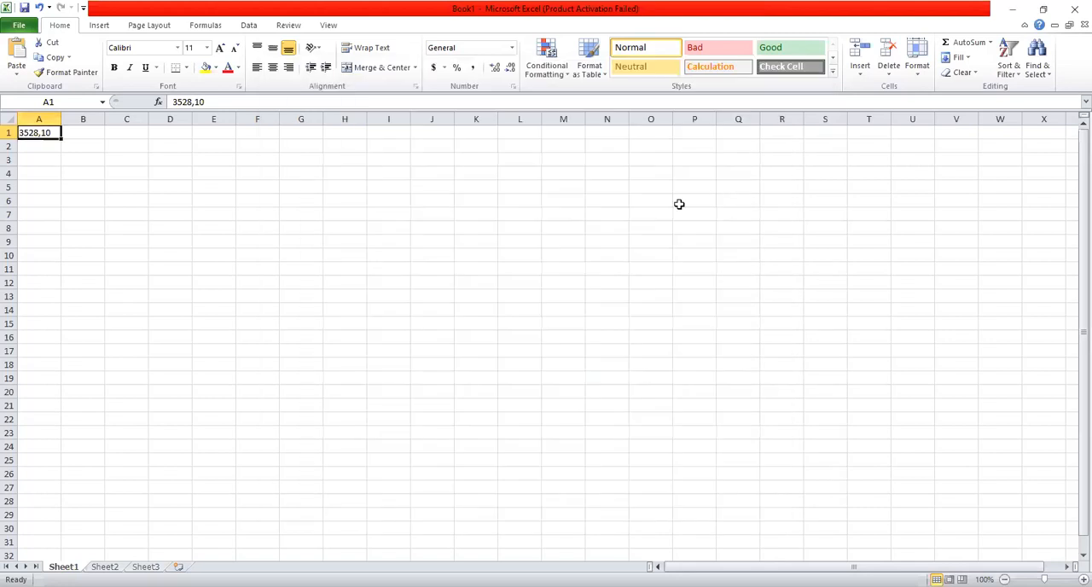
- Delete the number from cell A1
left_click(214, 102)
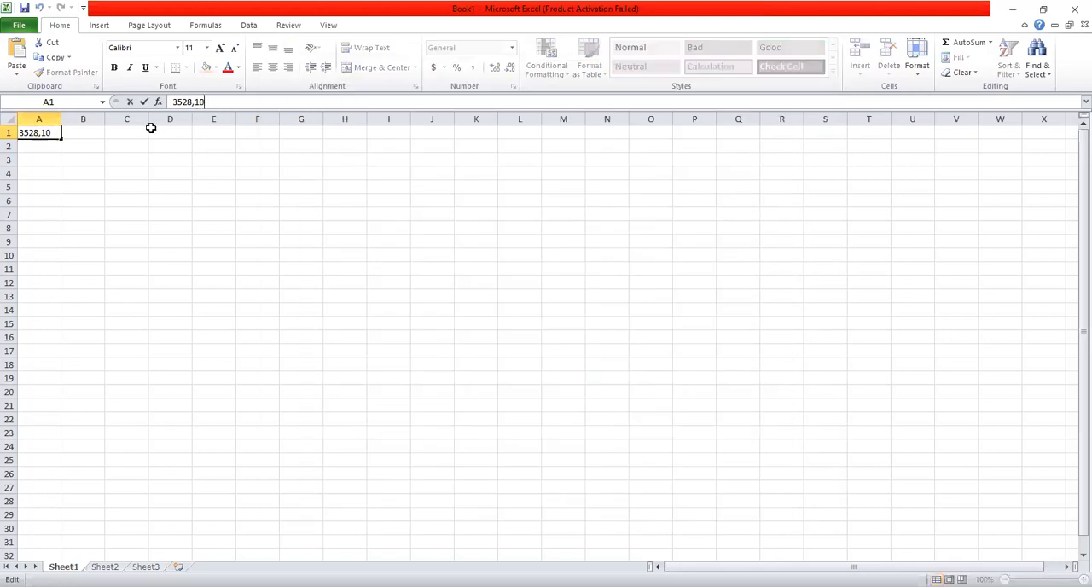
key("BackSpace")
key("BackSpace")
key("BackSpace")
key("BackSpace")
key("BackSpace")
key("BackSpace")
key("BackSpace")
type("N")
key("BackSpace")
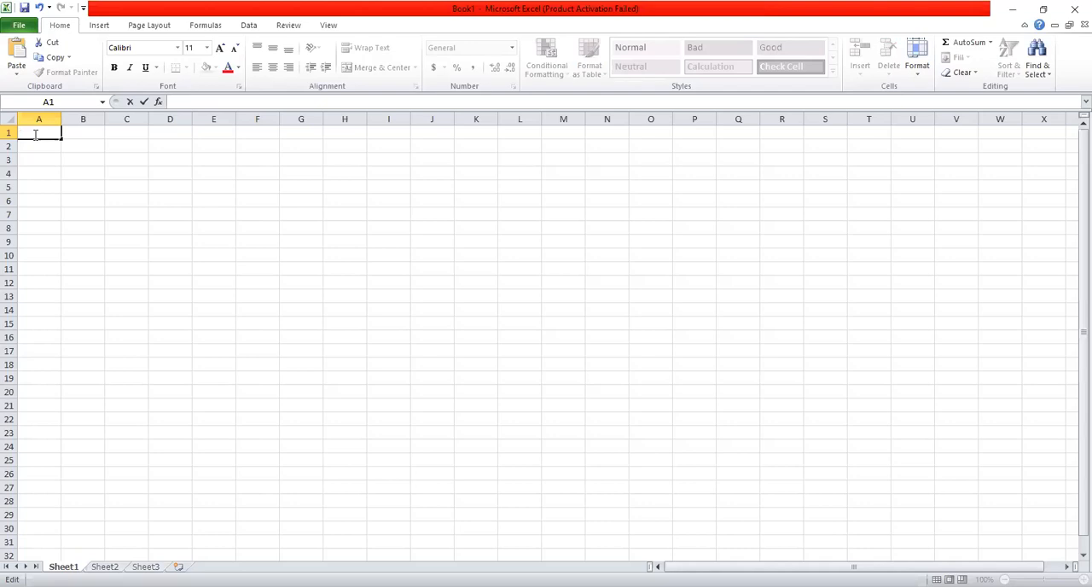
- Enter the title PETIT DEMELE BOUTIK in cell A1
type("p")
key("BackSpace")
type("Petit")
type("Dil")
key("BackSpace")
key("BackSpace")
key("BackSpace")
key("BackSpace")
key("BackSpace")
key("BackSpace")
key("BackSpace")
key("BackSpace")
type("ETIT DEMELE BO")
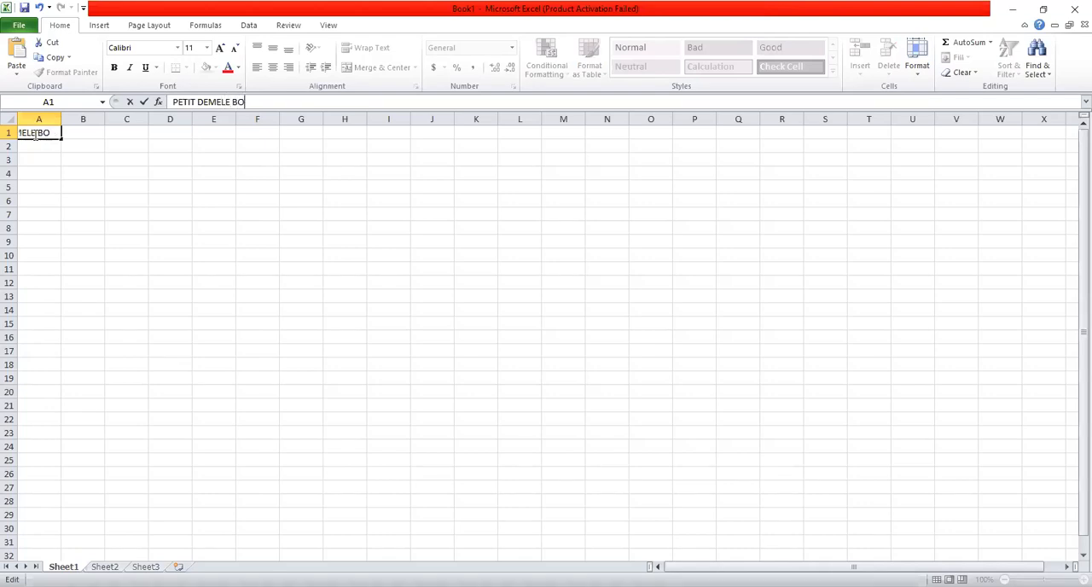
type("UTIK")
- Enter the column heading Prodwi in cell A3
left_click(46, 160)
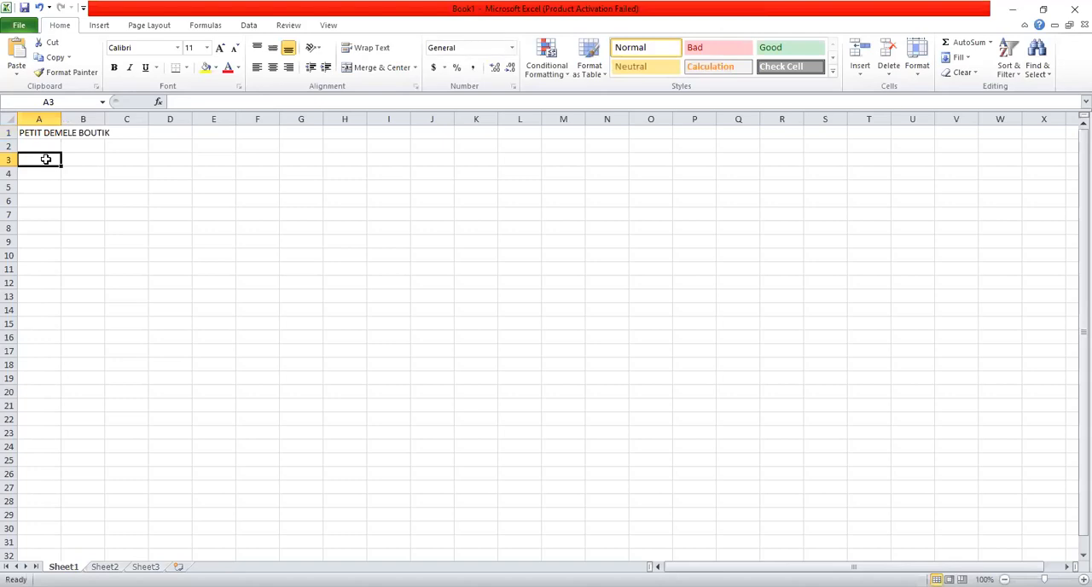
type("P")
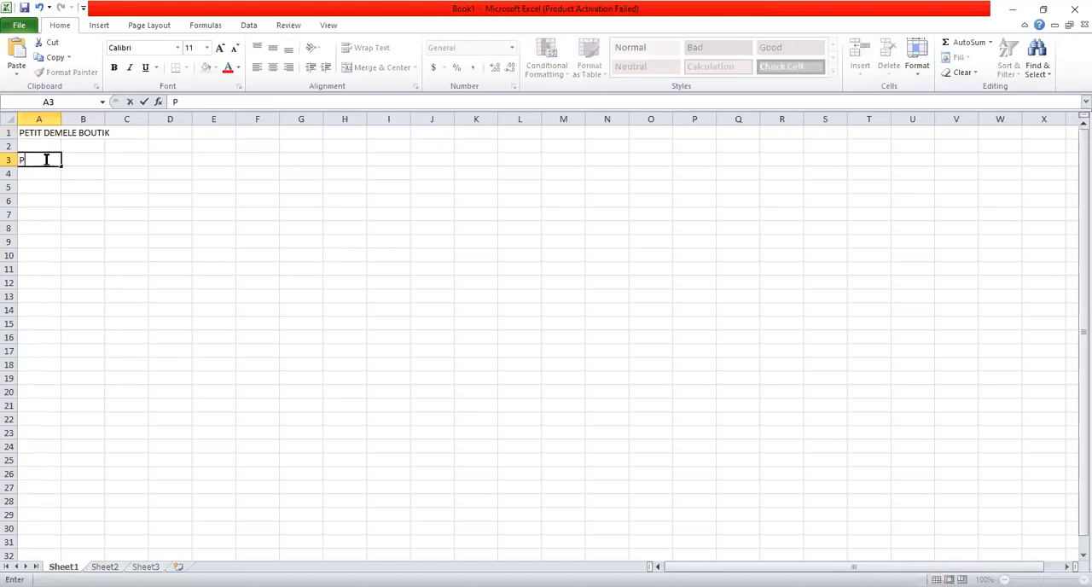
type("rodui")
key("BackSpace")
type("wi")
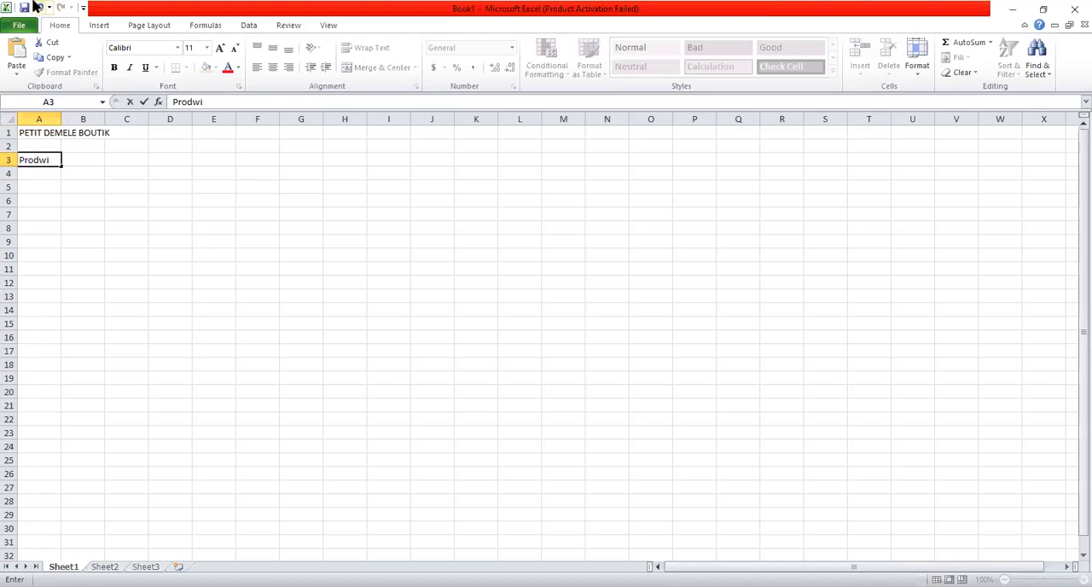
- Enter the column heading kt in cell B3
left_click(95, 170)
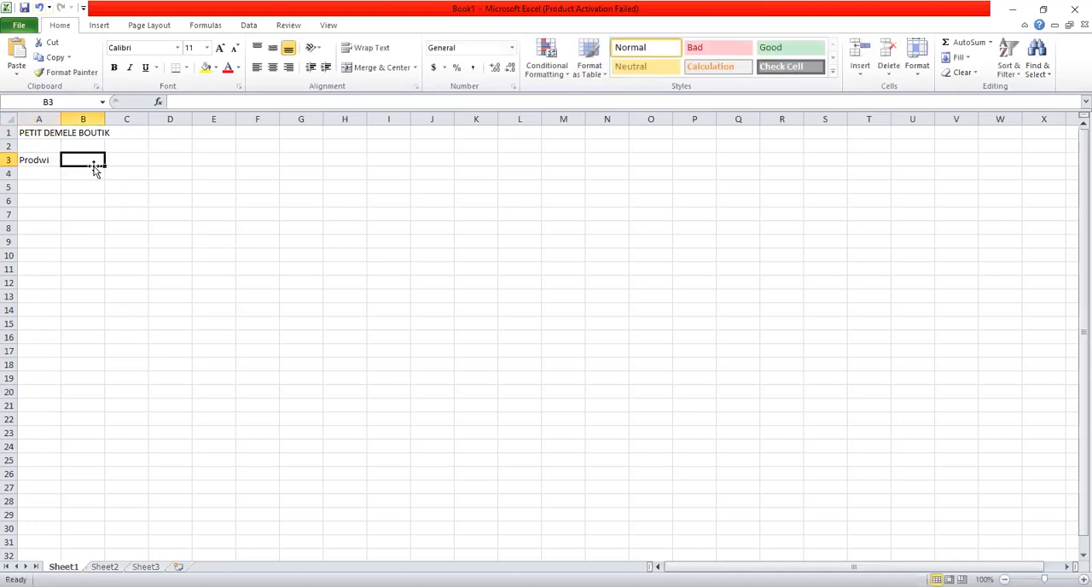
type("qt")
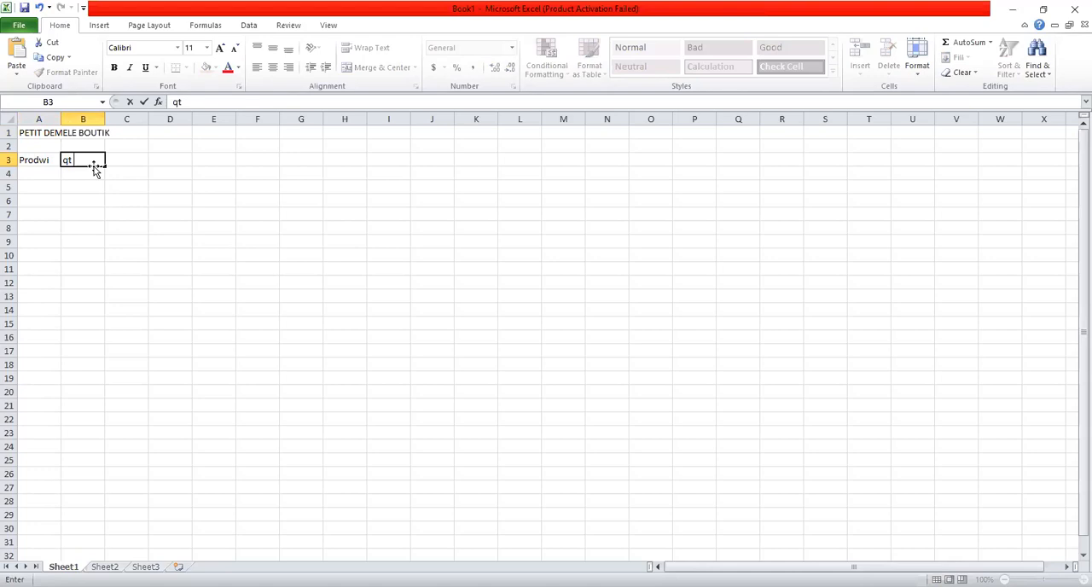
left_click(133, 160)
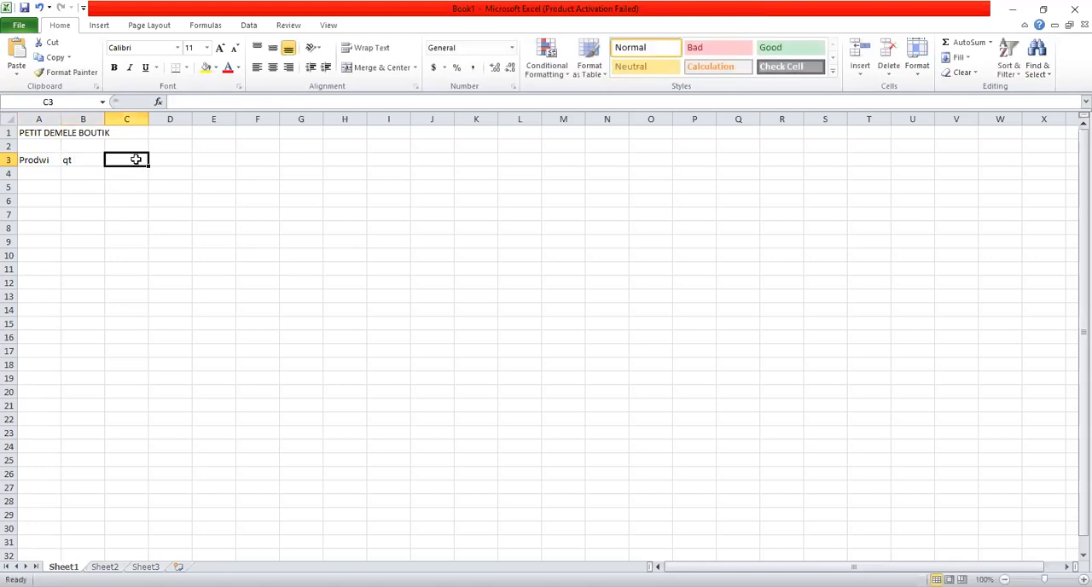
left_click(70, 160)
double_click(70, 161)
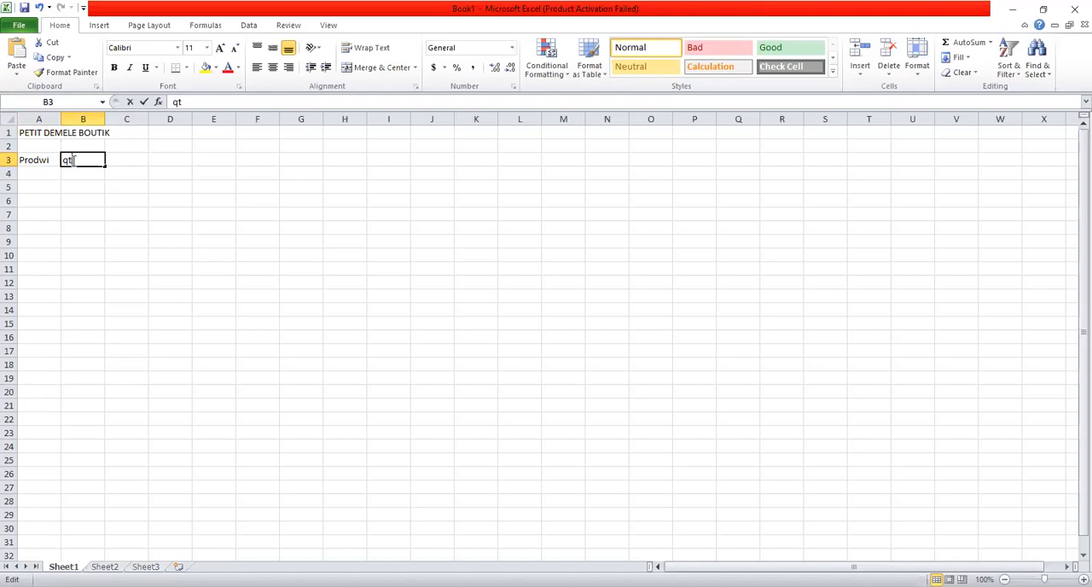
key("BackSpace")
key("BackSpace")
type("kt")
- Enter the column headings p in cell C3 and pt in cell D3
left_click(142, 162)
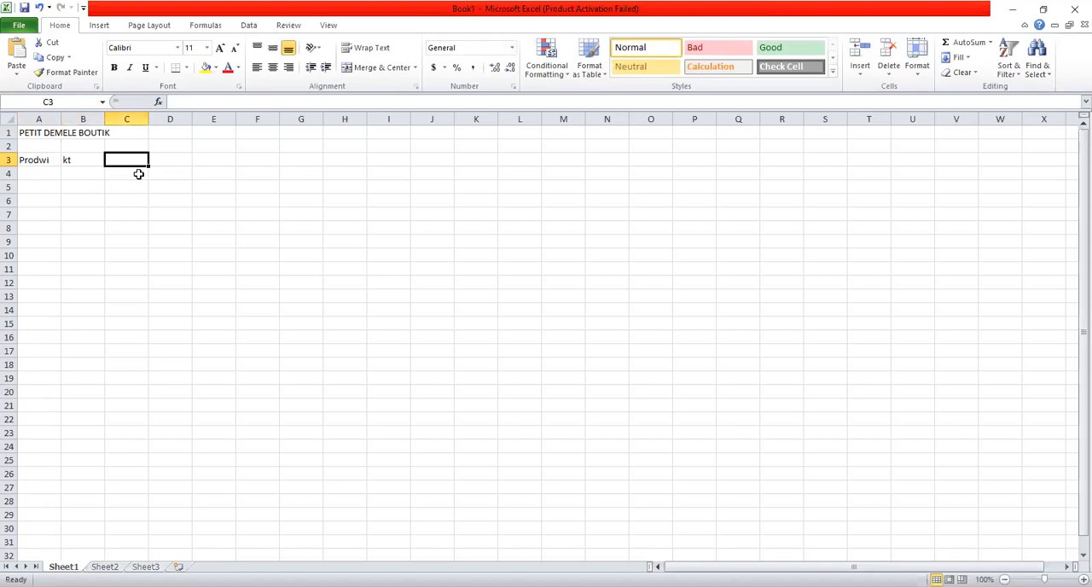
type("p")
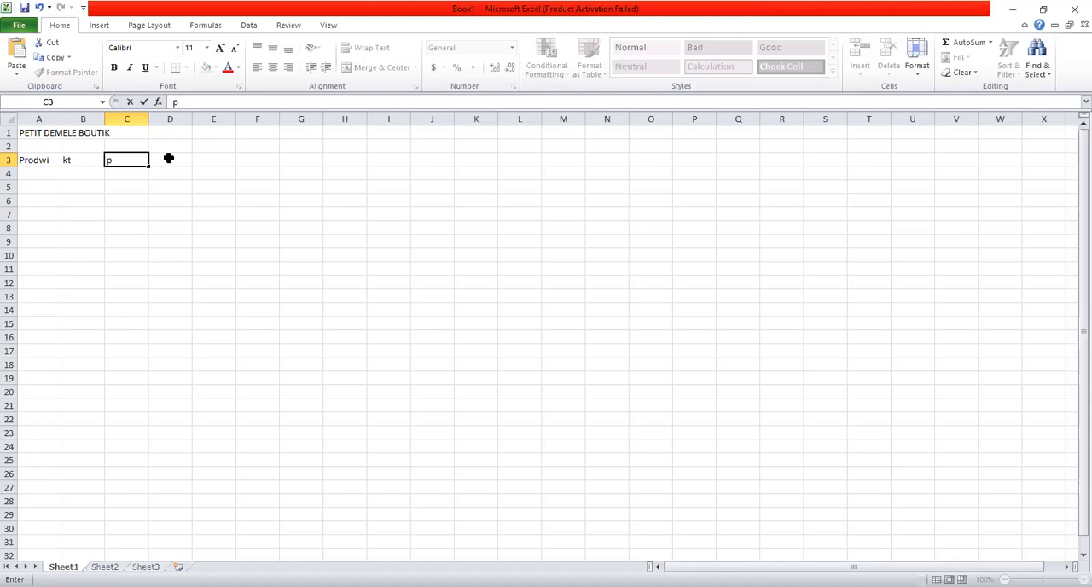
left_click(170, 158)
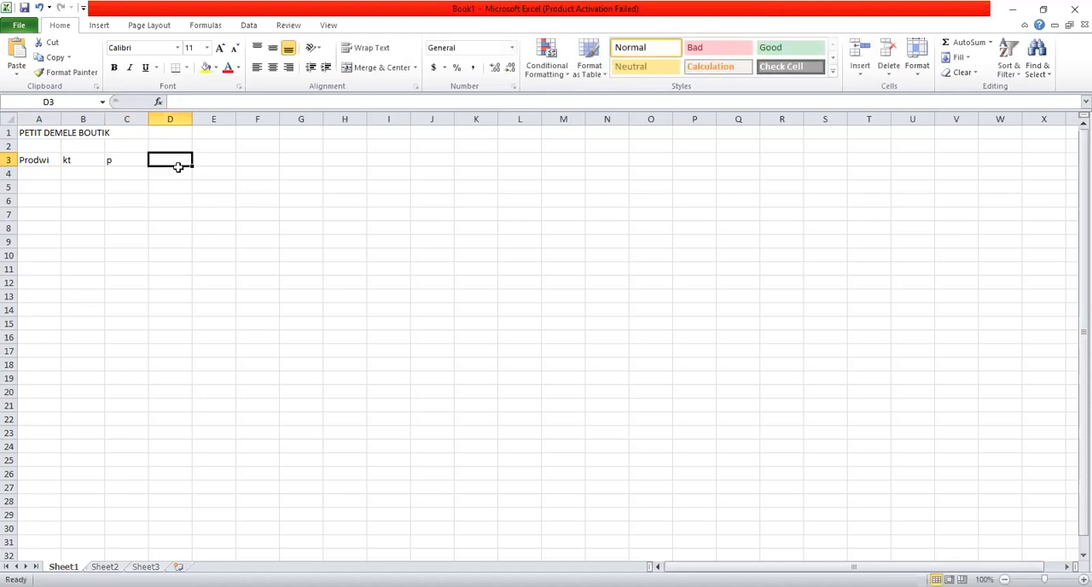
type("pt")
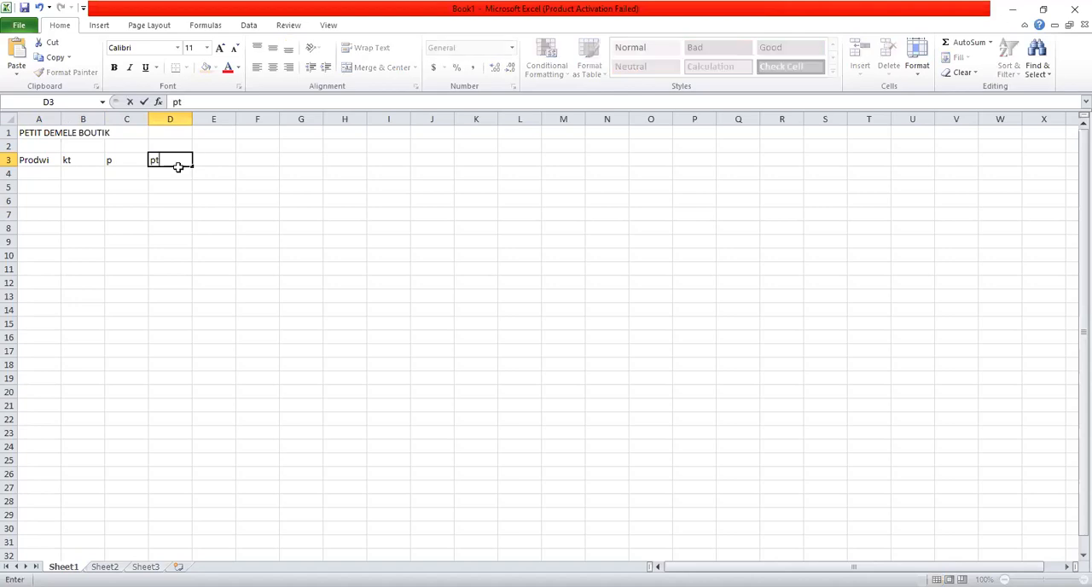
- List the products Diri, mayi and Espageti in cells A4 to A6 under the Prodwi heading
left_click(50, 172)
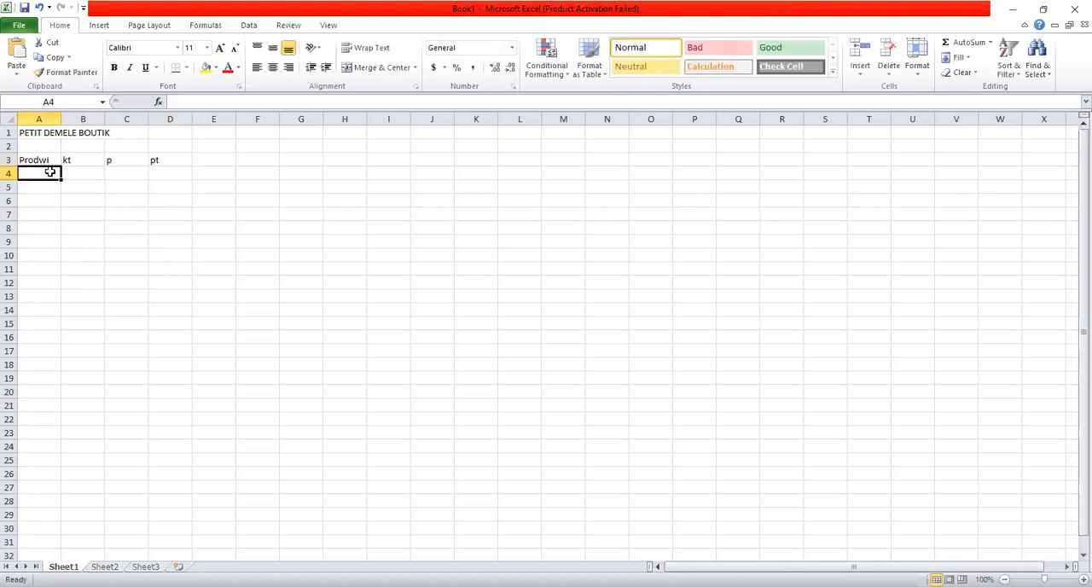
type("Dir")
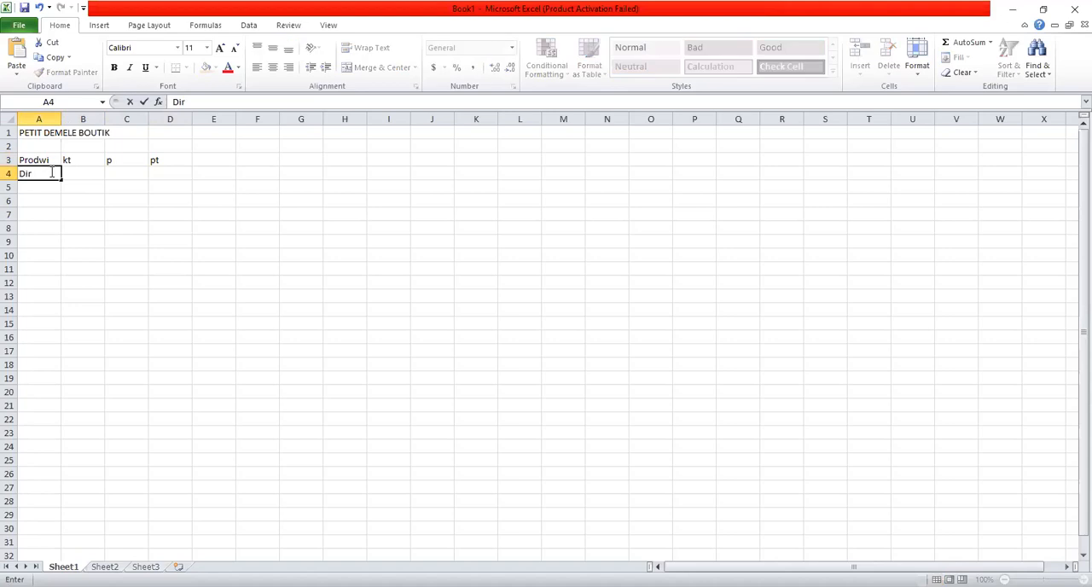
type("i")
left_click(46, 194)
left_click(55, 186)
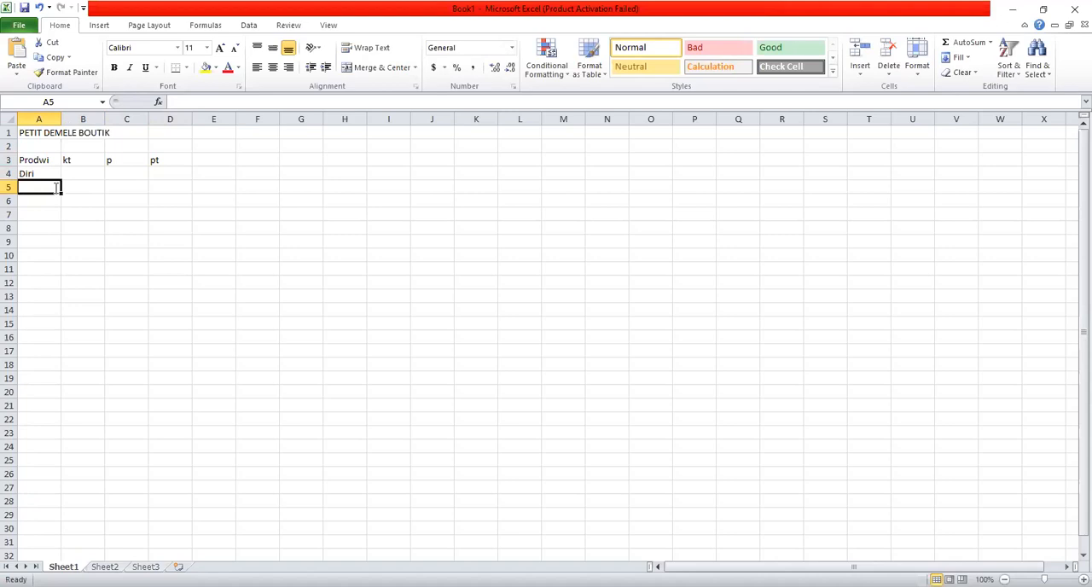
type("mayi")
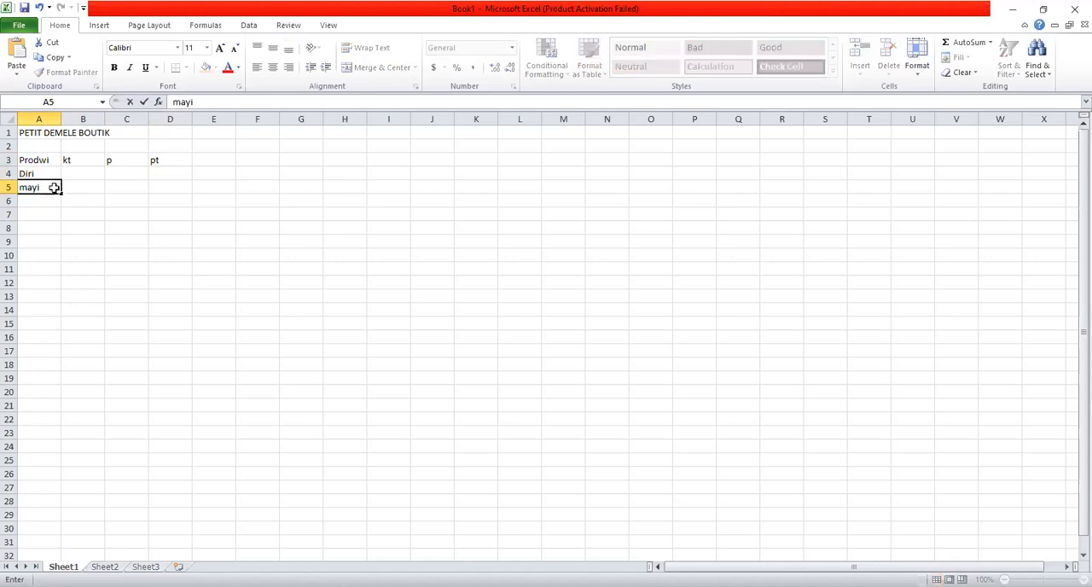
key("Return")
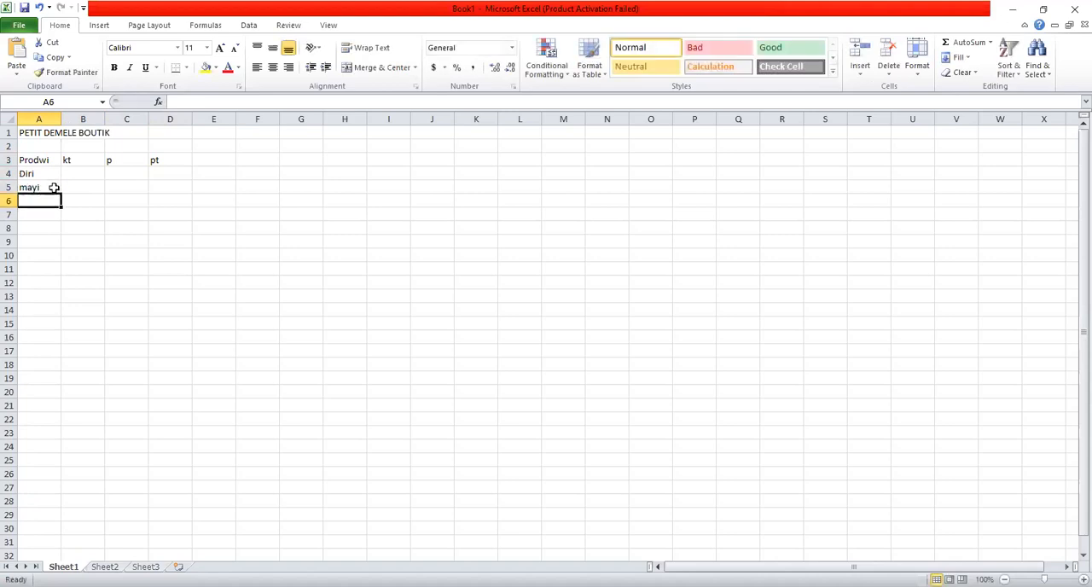
type("Espa")
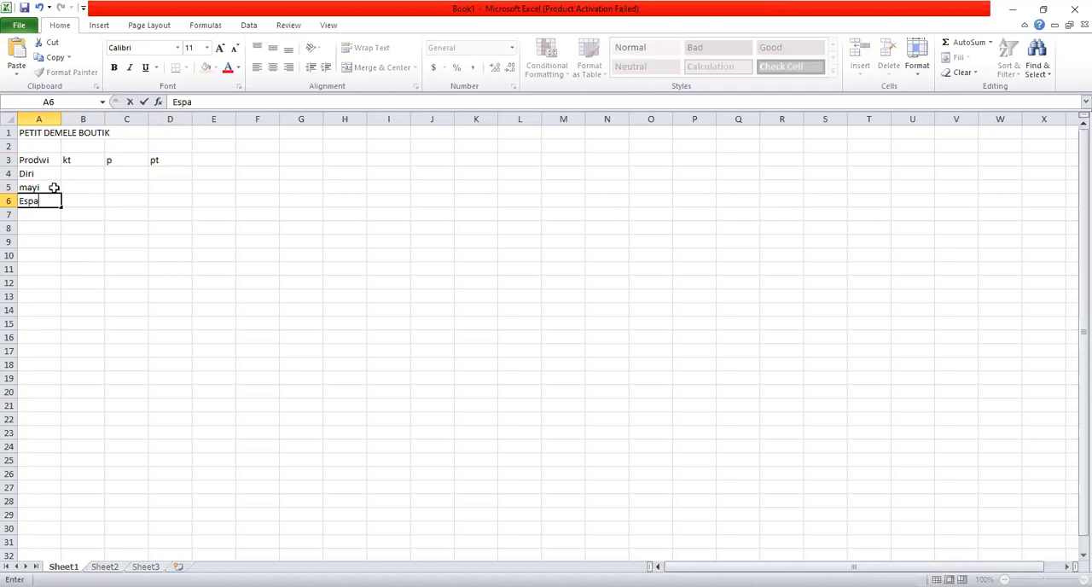
type("geti")
left_click(46, 217)
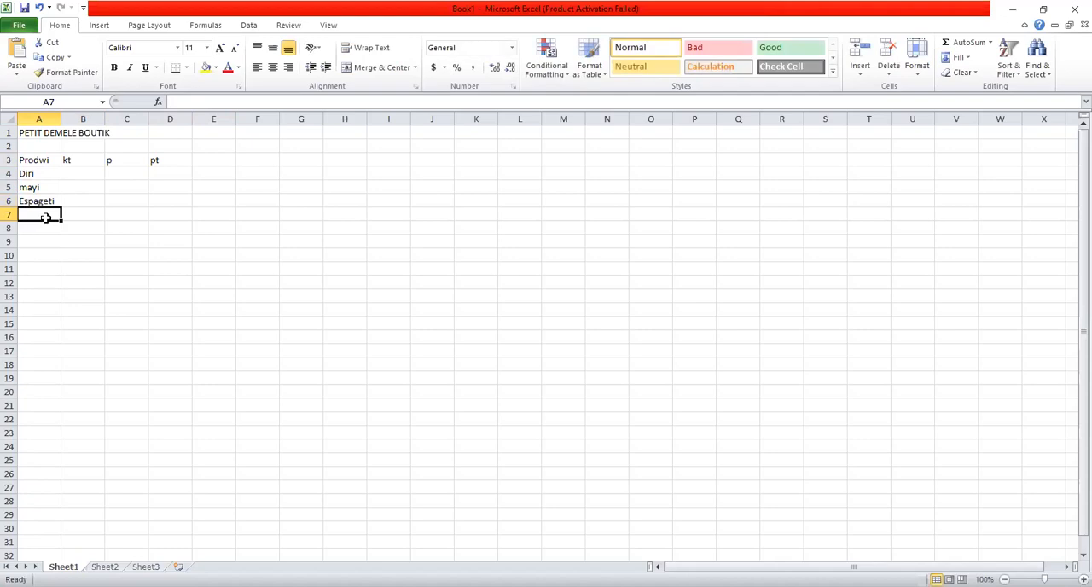
- Add the product Lwil in cell A7 under the Prodwi heading
type("Lwil")
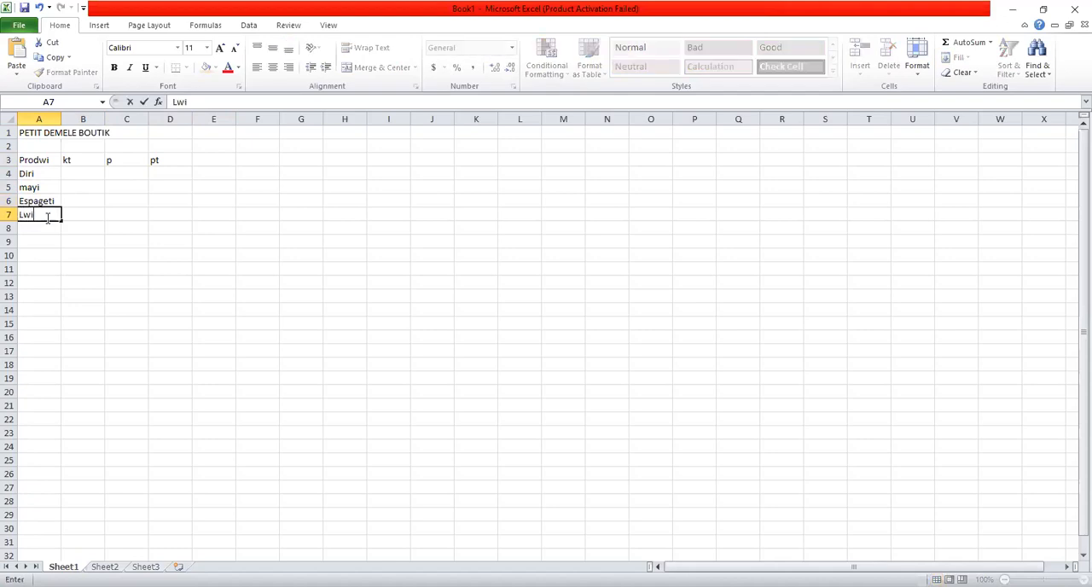
- Fill the kt column with the quantities 8, 7, 10 and 45 in cells B4 to B7
left_click(87, 176)
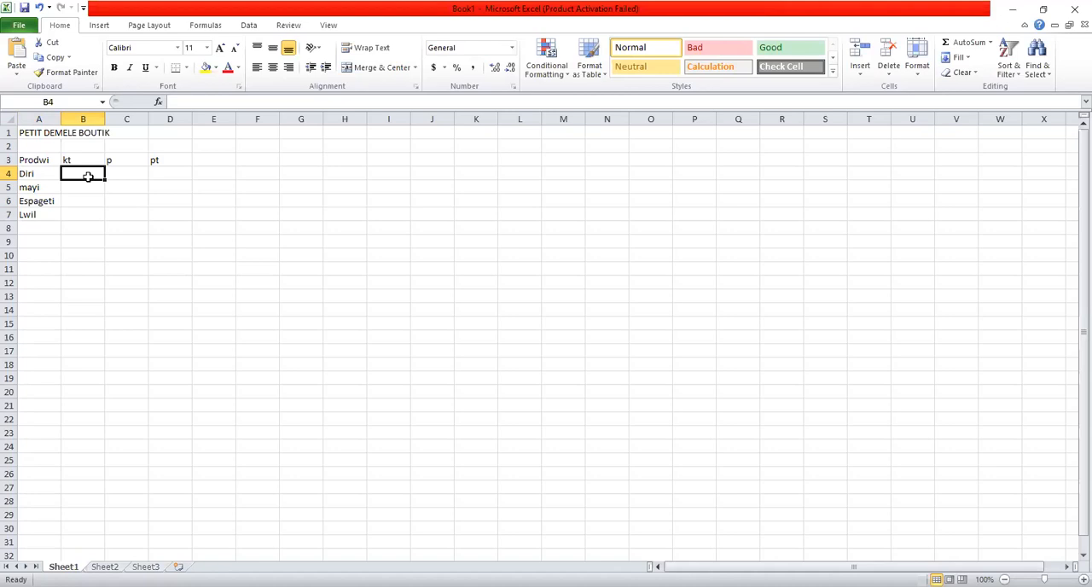
type("8")
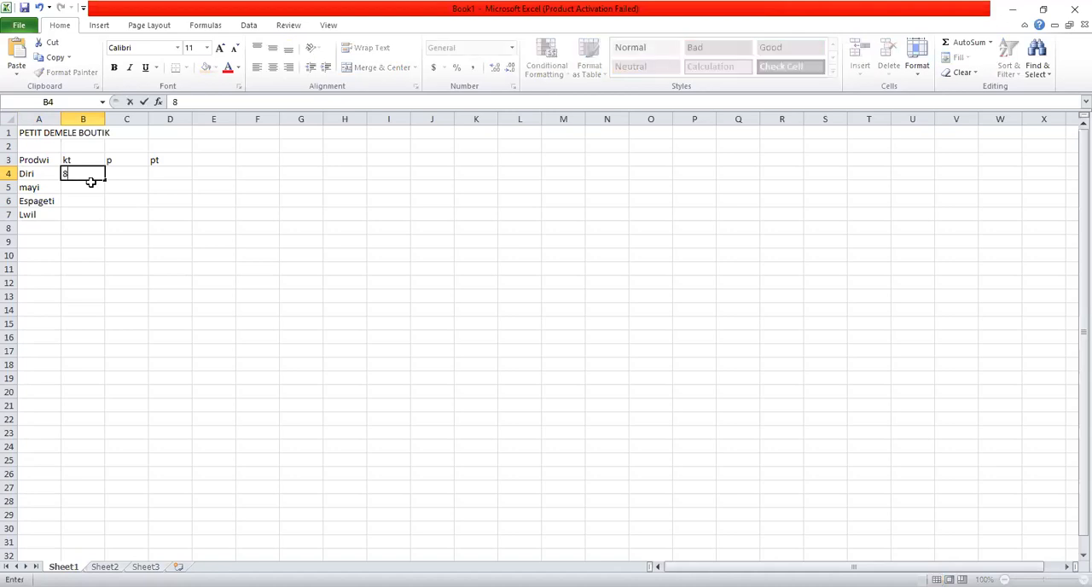
left_click(91, 190)
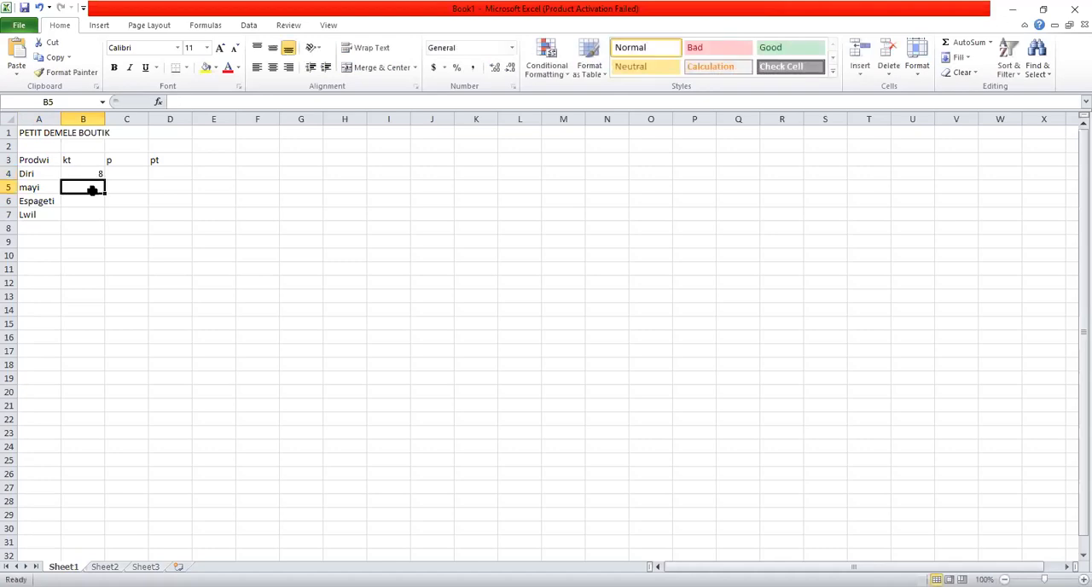
type("7")
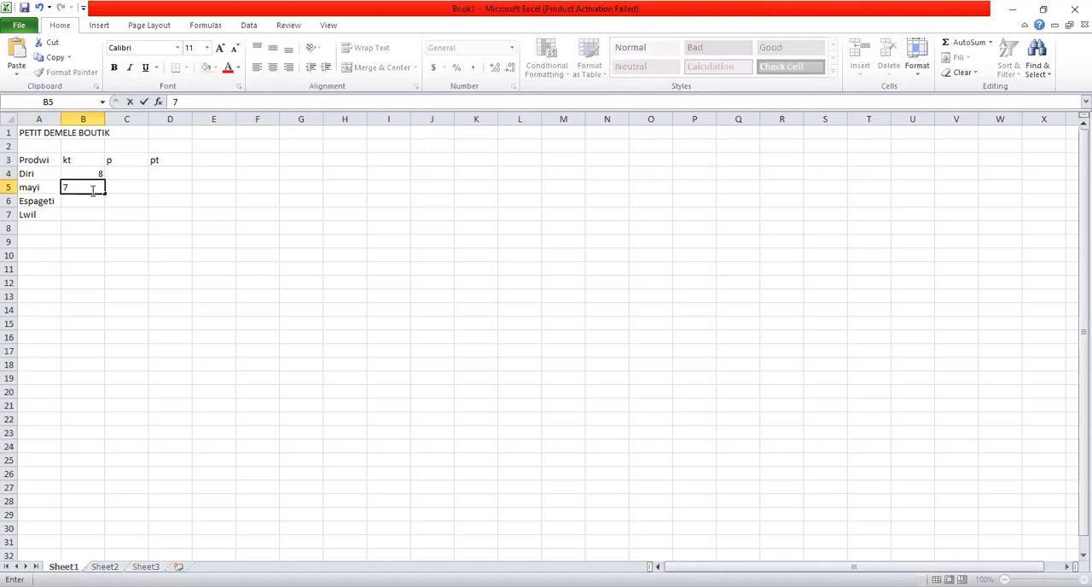
left_click(93, 207)
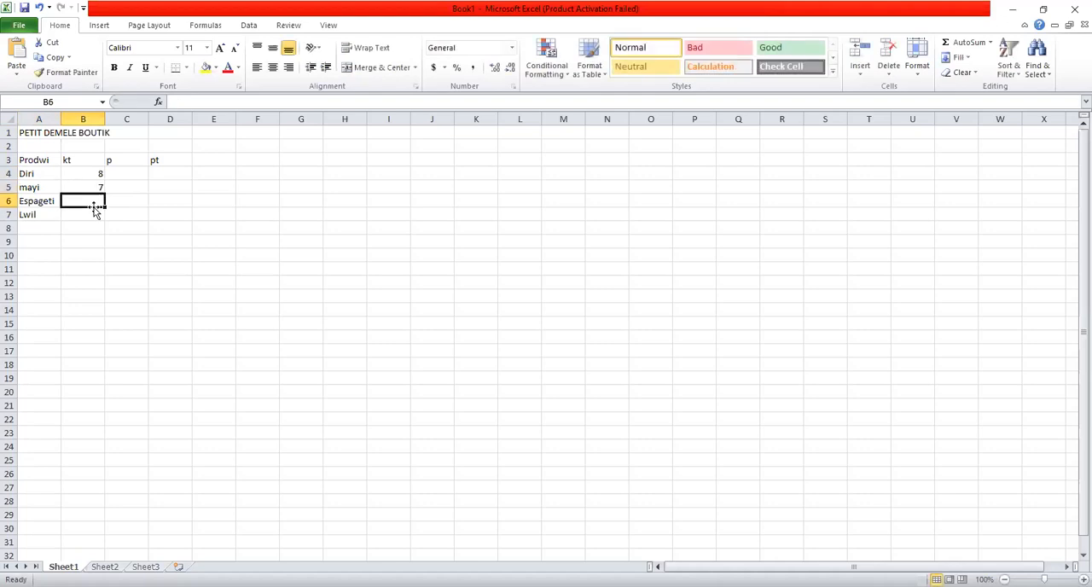
type("10")
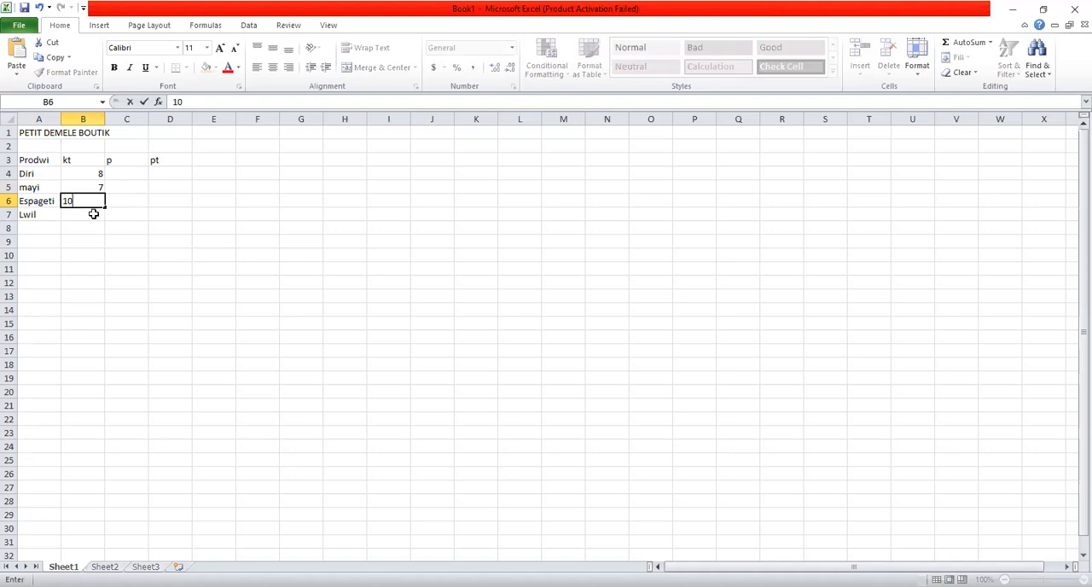
left_click(93, 216)
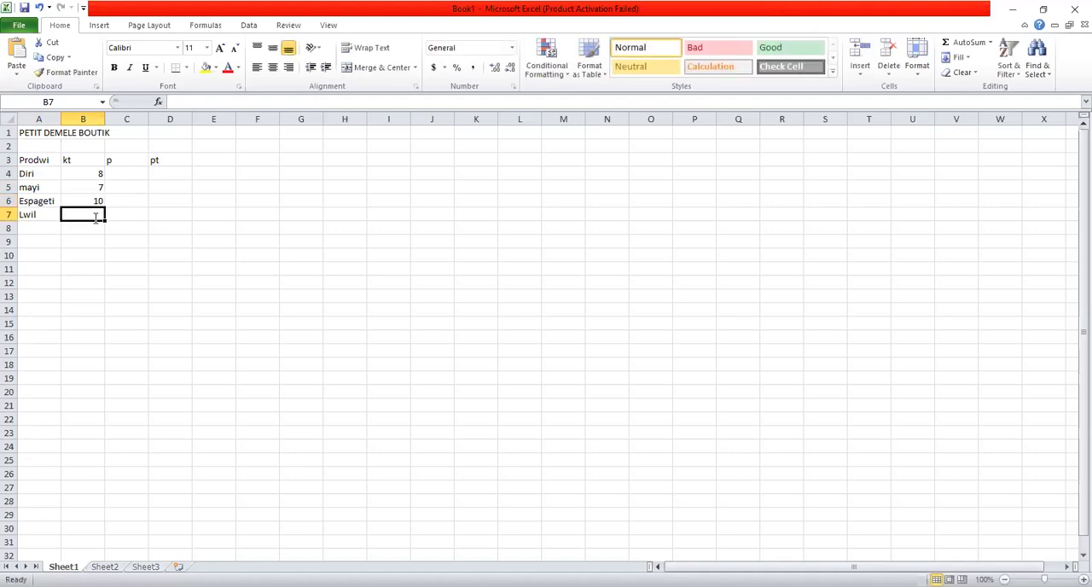
type("45")
- Open the number format settings for cells C4 to C7 and choose the Currency category
left_click(114, 173)
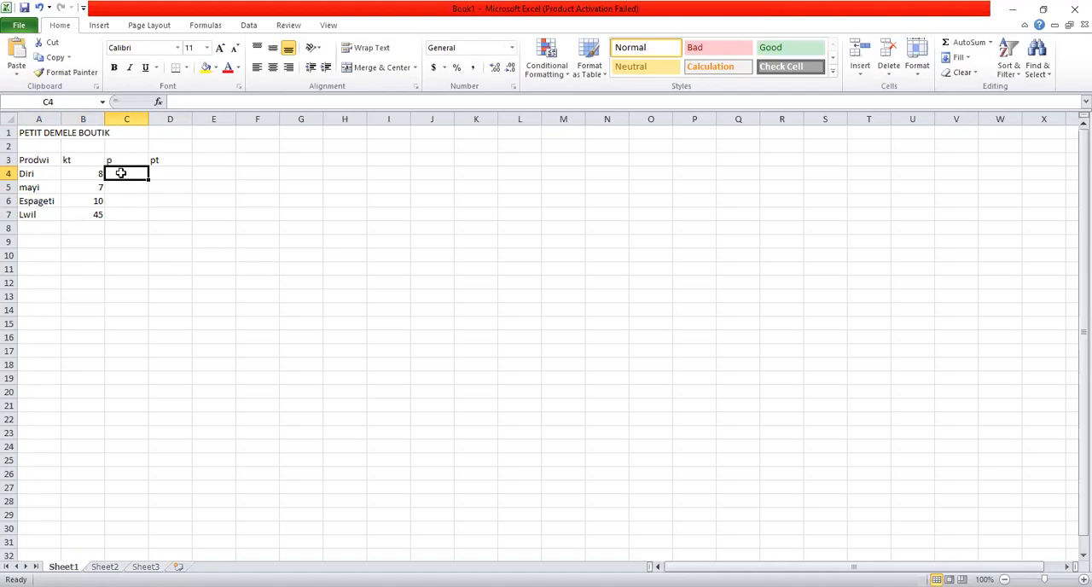
left_click_drag(120, 173, 128, 210)
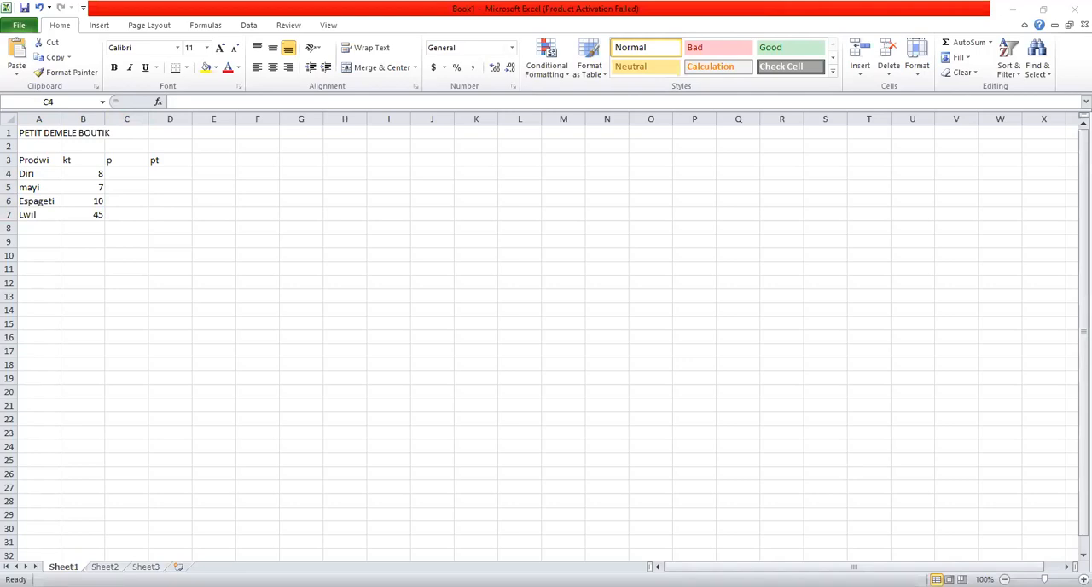
key("shift+Down")
key("shift+Down")
key("shift+Down")
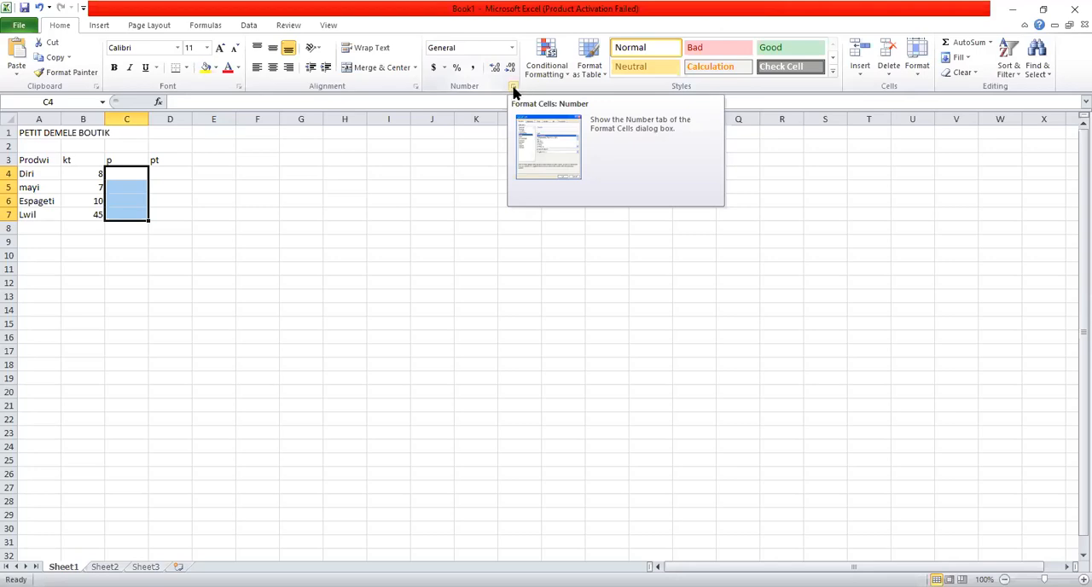
left_click(513, 87)
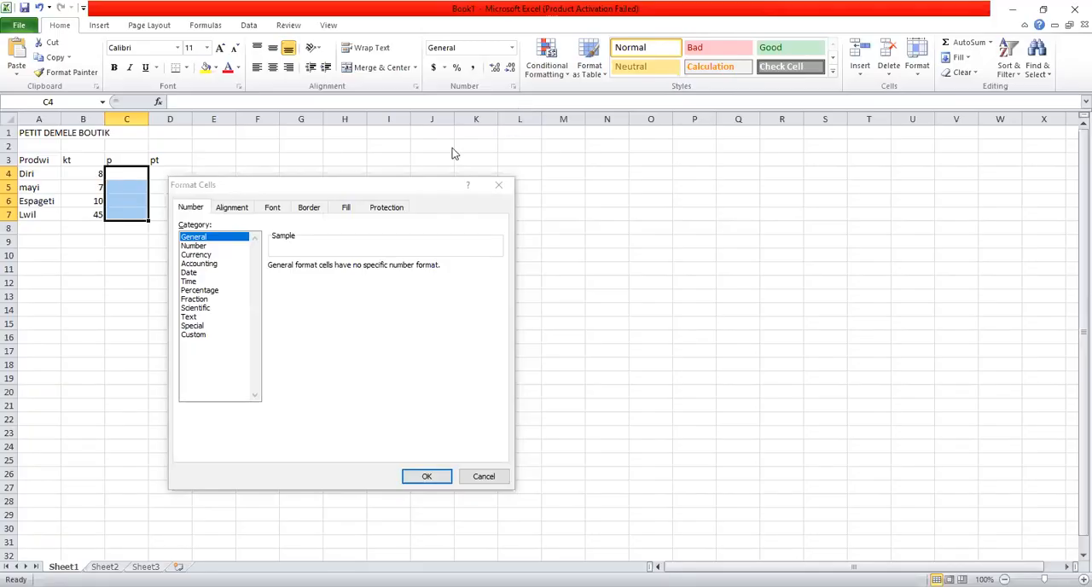
left_click(198, 254)
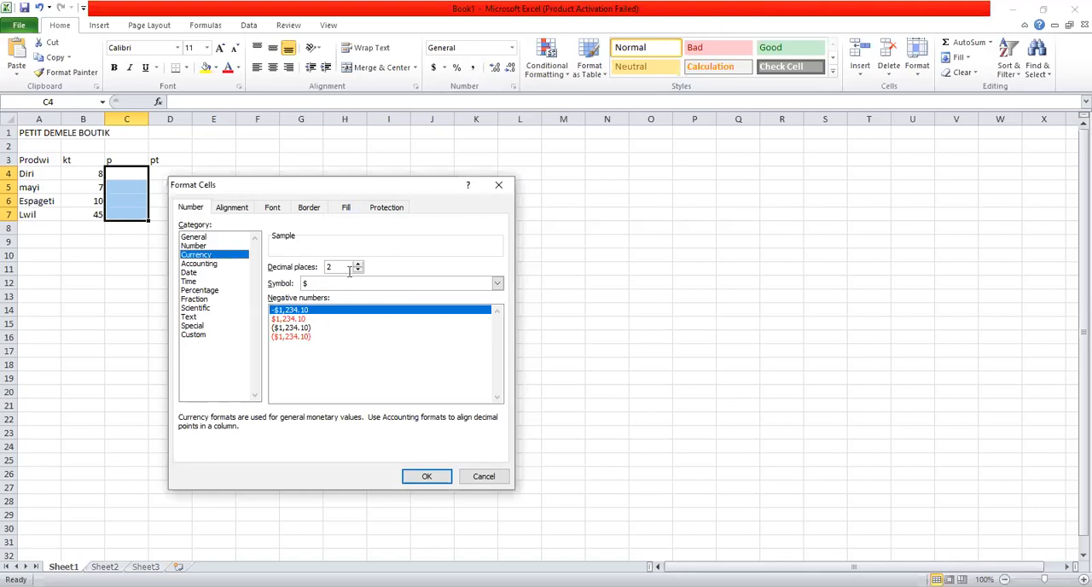
- Look through the available currency symbols for the price format
left_click(498, 284)
scroll(466, 306, "down", 5)
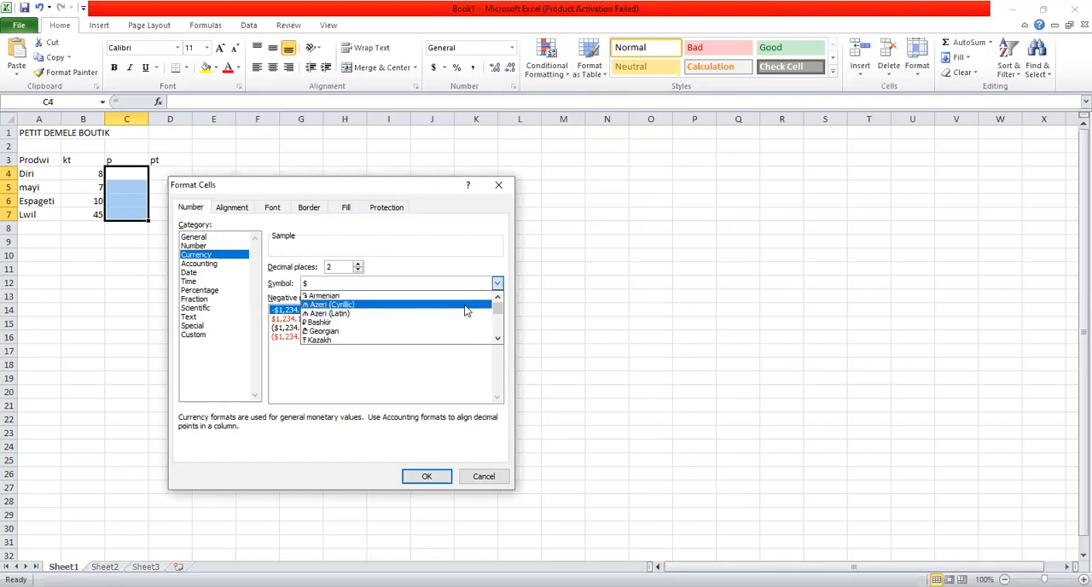
scroll(462, 305, "up", 5)
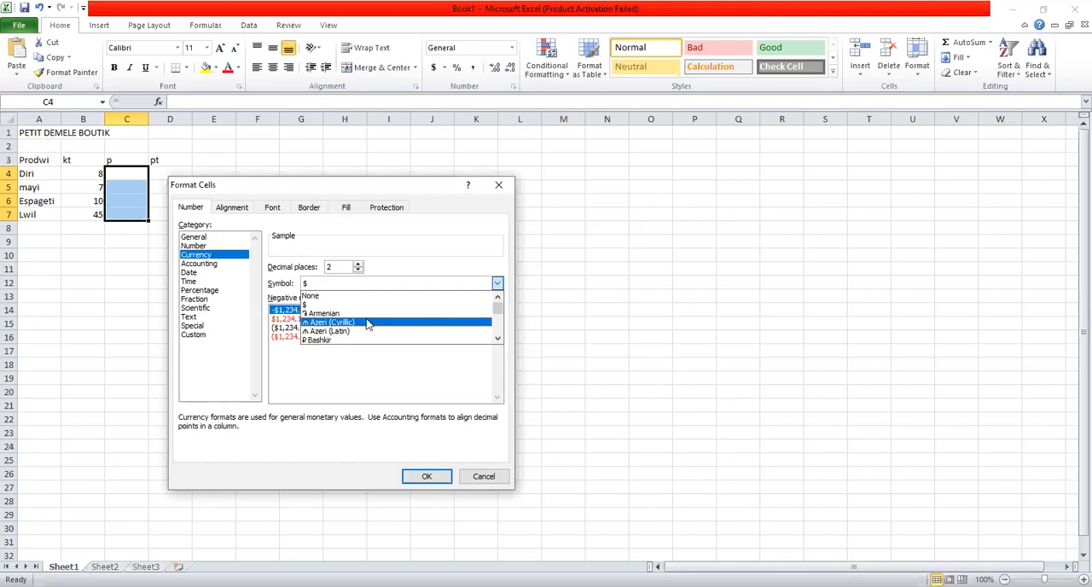
scroll(365, 322, "down", 4)
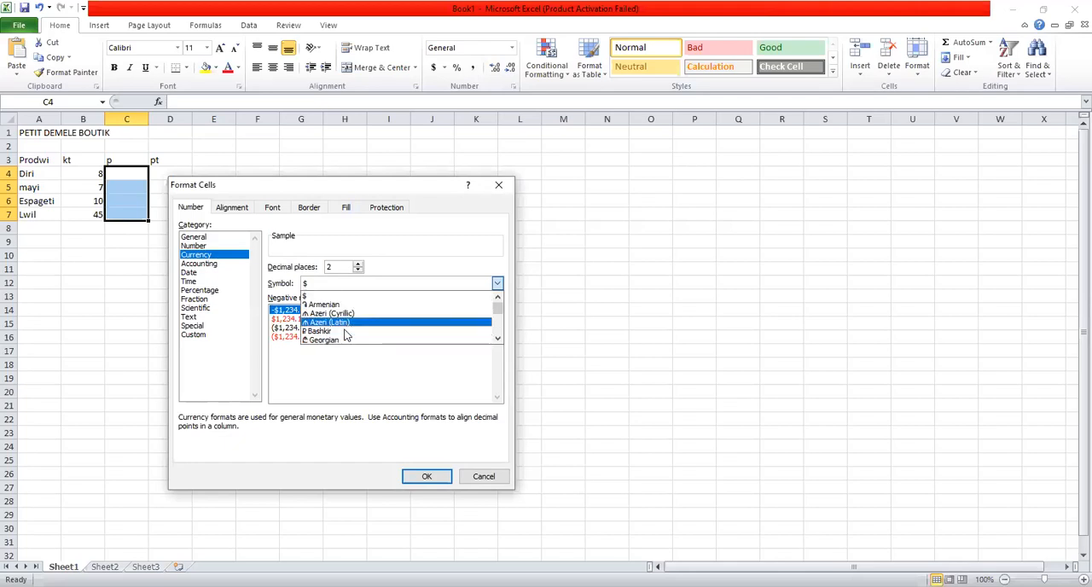
scroll(362, 325, "down", 3)
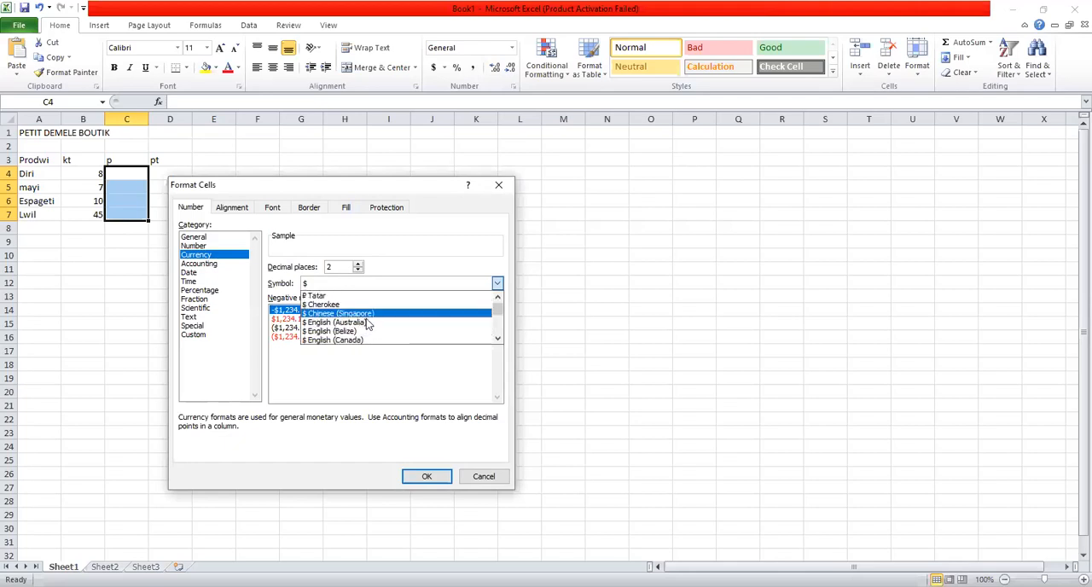
scroll(371, 322, "up", 3)
scroll(372, 321, "up", 5)
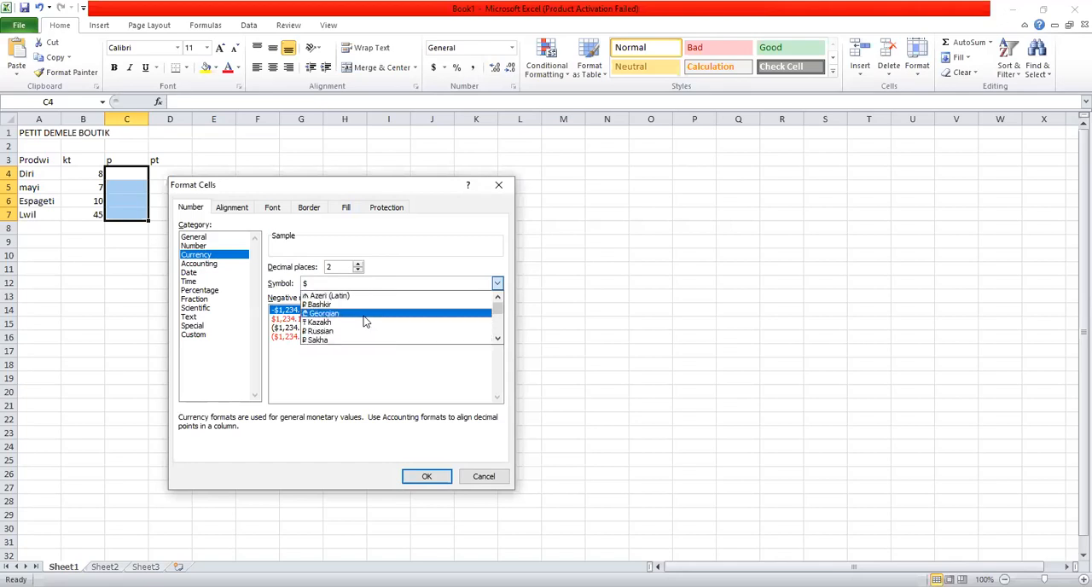
left_click(392, 283)
left_click(390, 282)
scroll(384, 316, "down", 5)
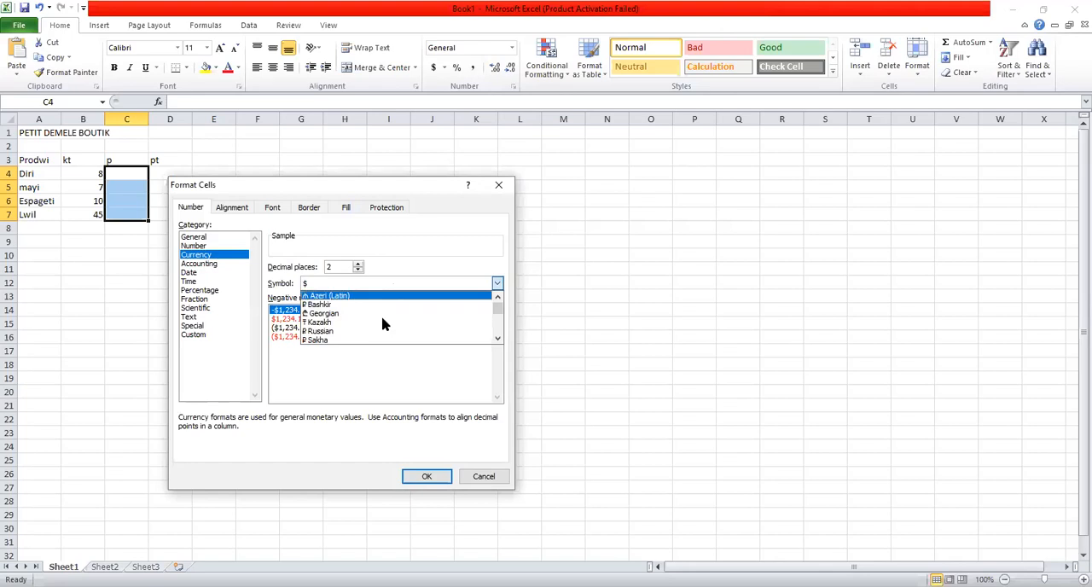
- Try the red negative-number style for the Currency format and return to the -$1,234.10 style
left_click(282, 331)
left_click(297, 319)
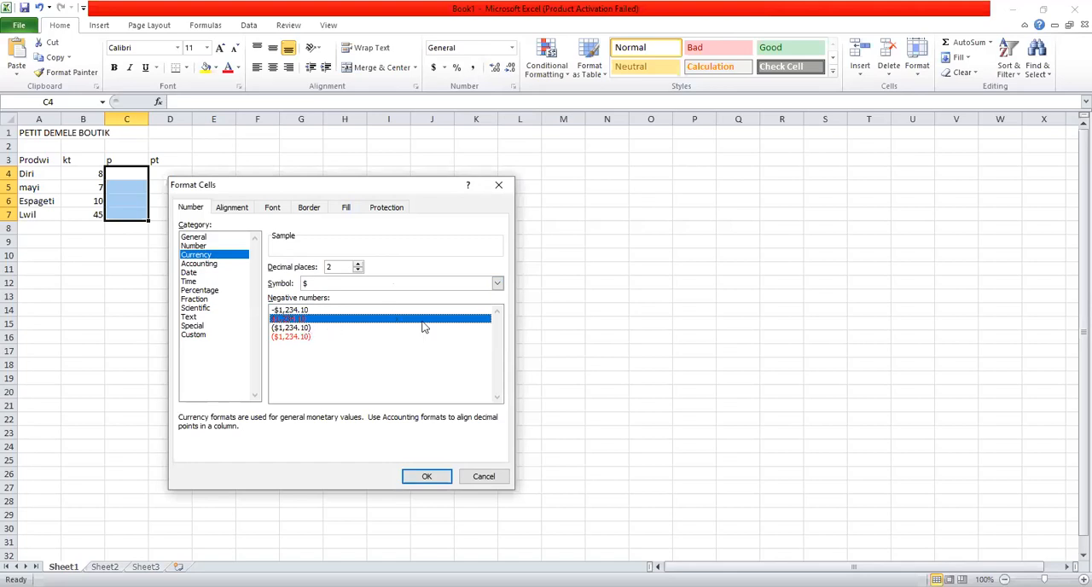
left_click(543, 43)
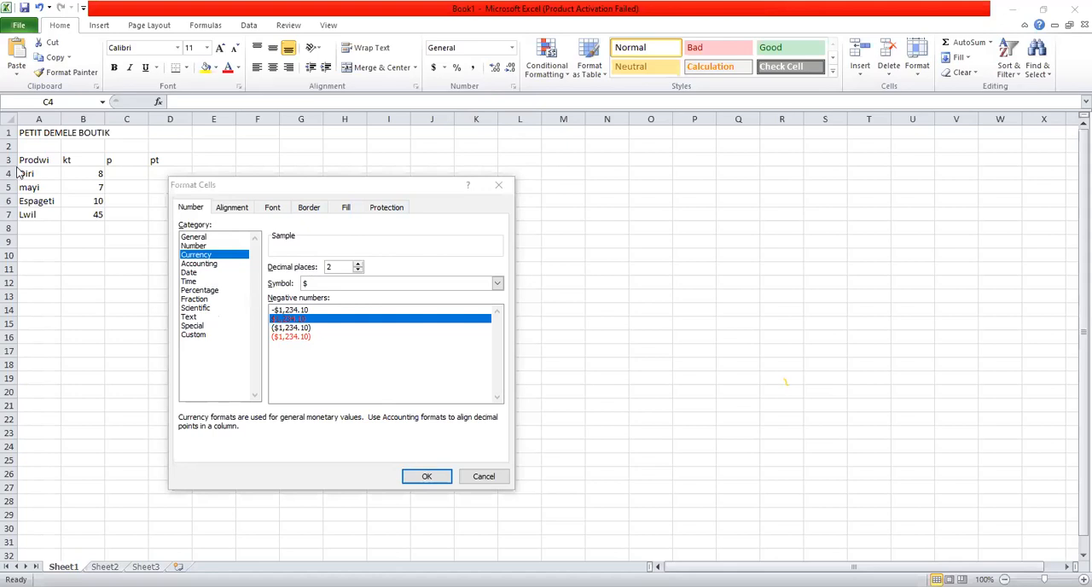
left_click(194, 334)
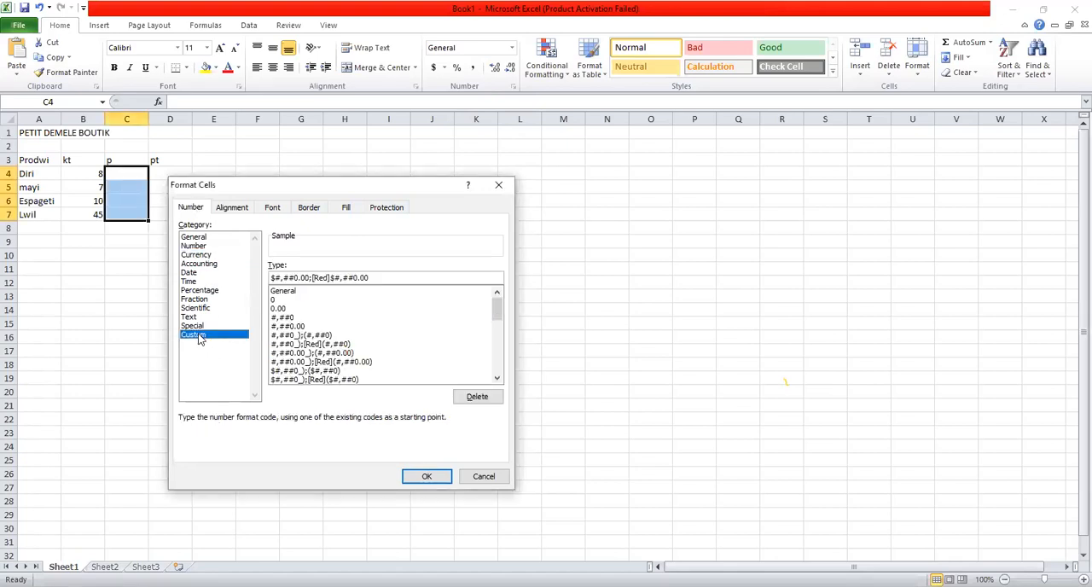
left_click(203, 258)
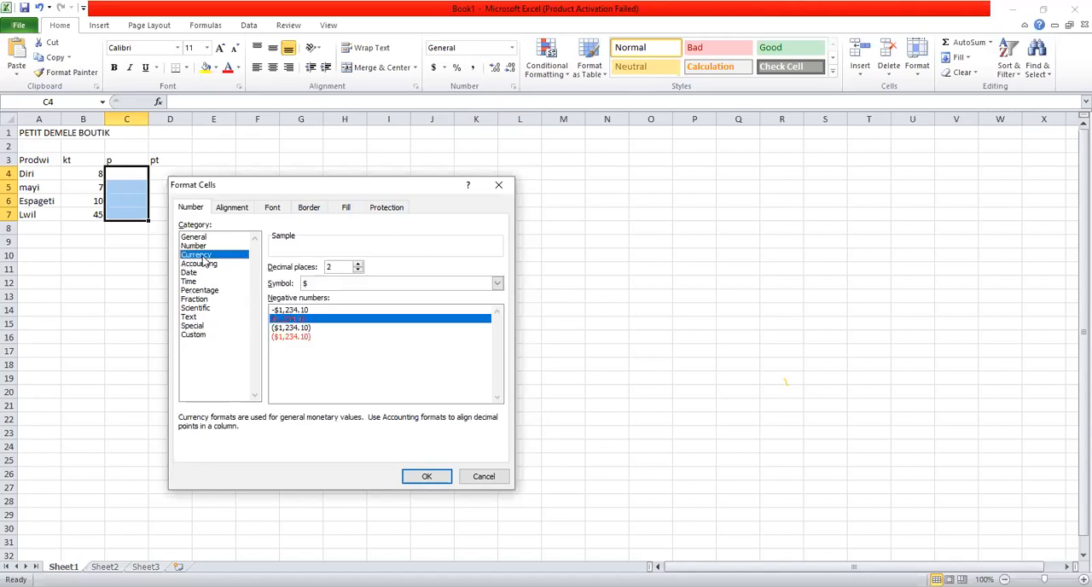
left_click(309, 309)
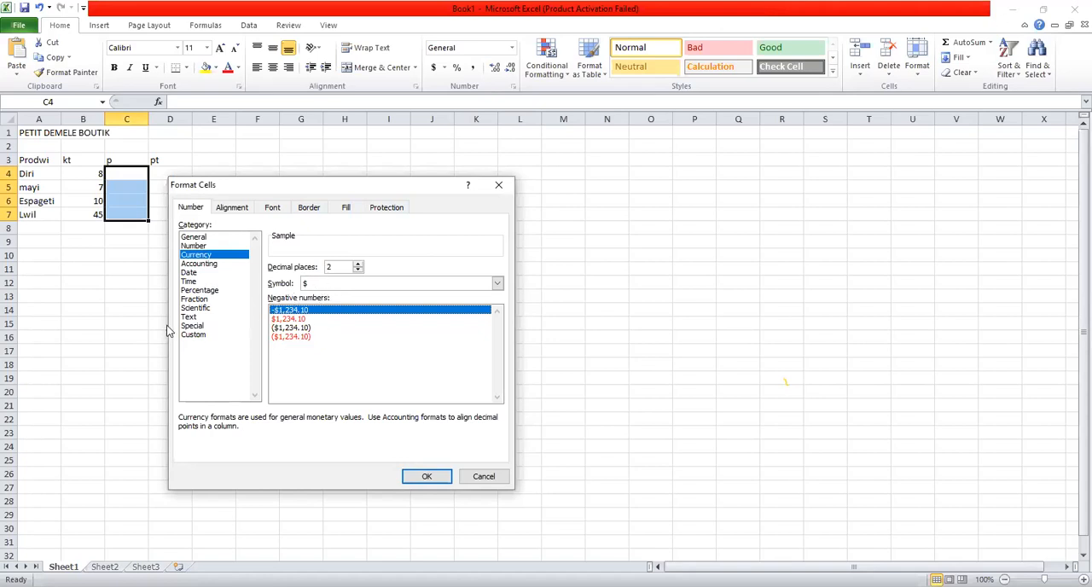
- Apply the custom number format #"Gourdes" to cells C4 to C7
left_click(193, 335)
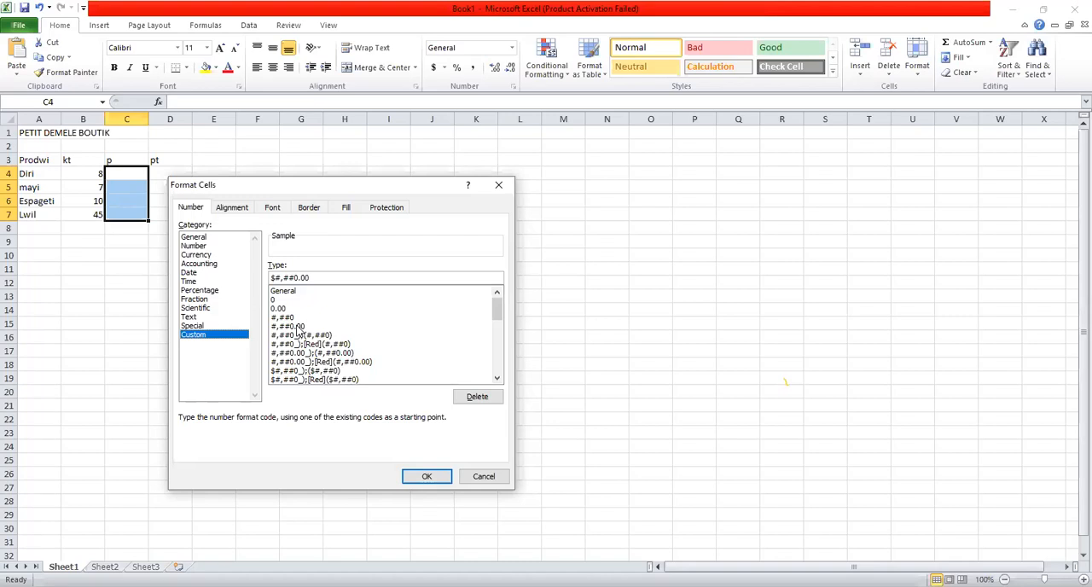
mouse_move(498, 322)
left_mouse_down()
mouse_move(508, 371)
mouse_move(498, 313)
left_mouse_up()
left_click_drag(312, 276, 239, 274)
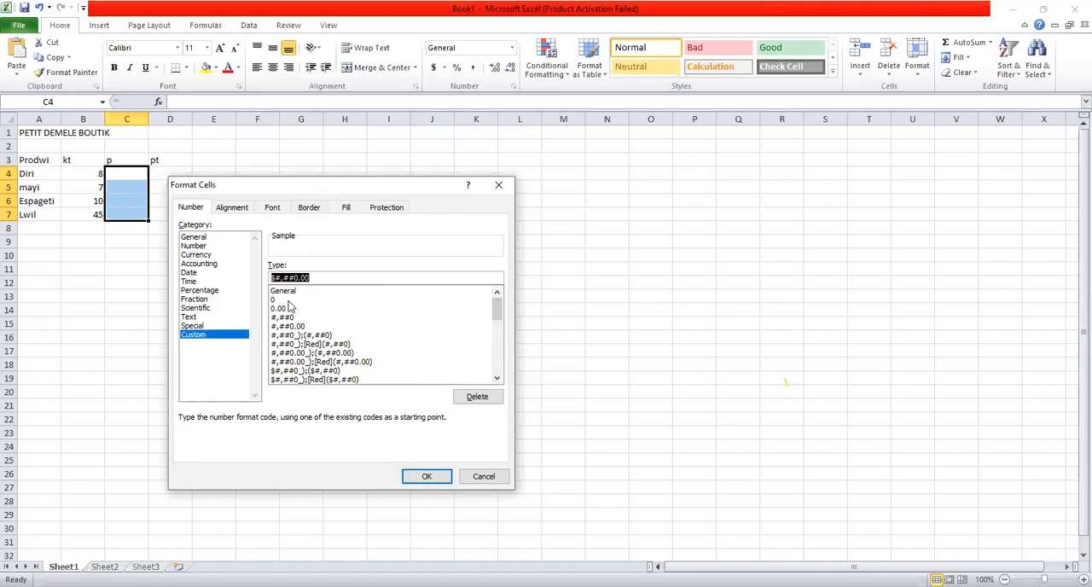
key("BackSpace")
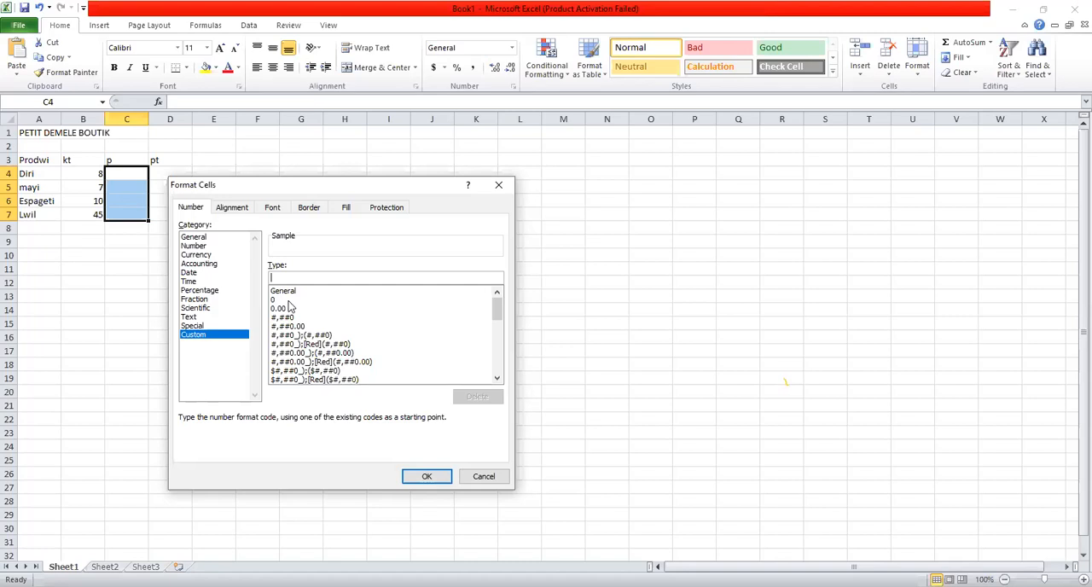
type("#")
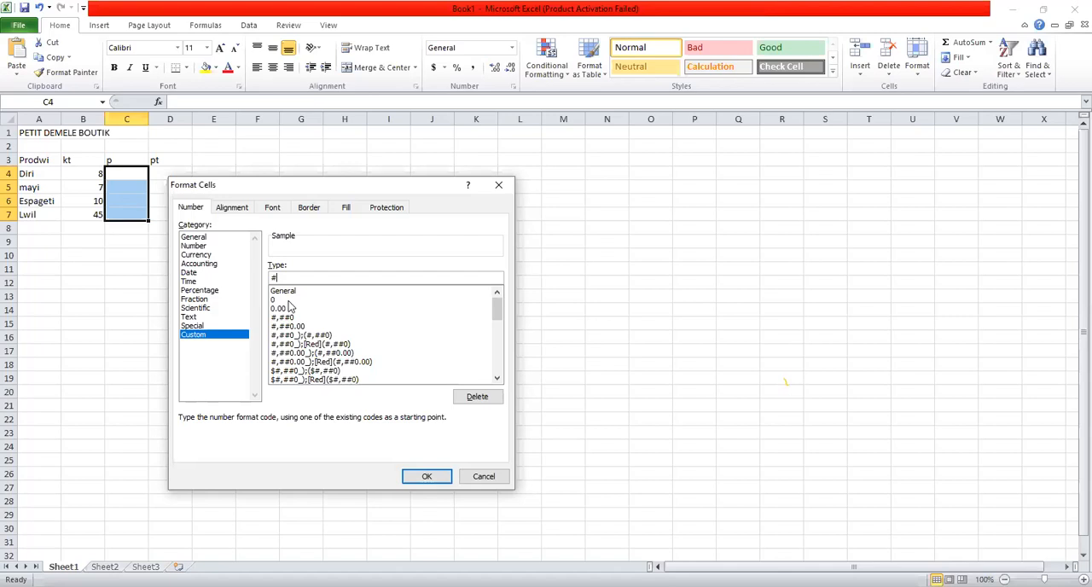
type("\"")
type("Gourdes")
left_click(427, 477)
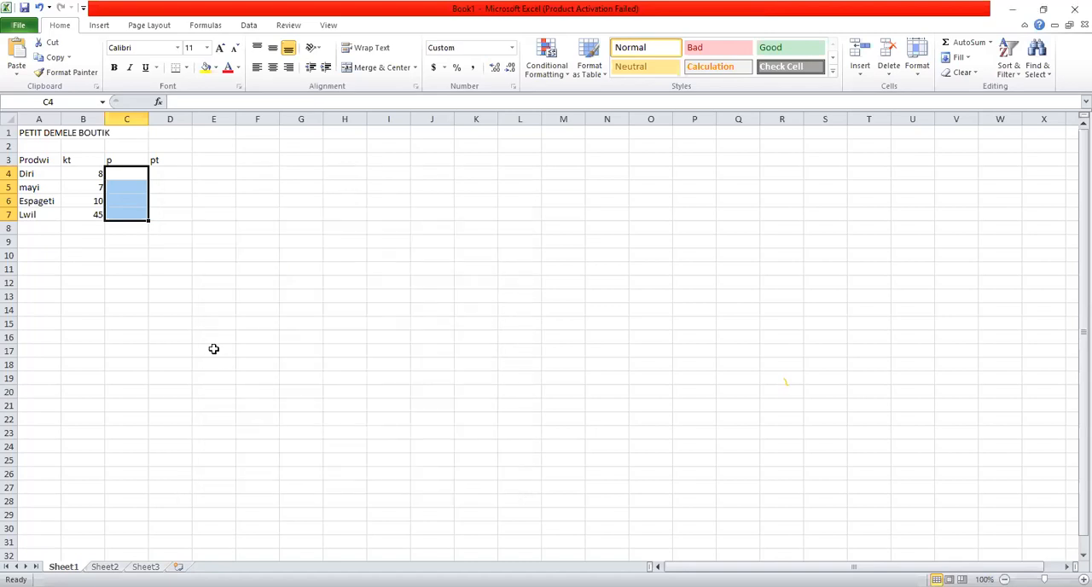
- Enter 145 in cell C4 as the price of Diri and check the formatted cell
left_click(129, 178)
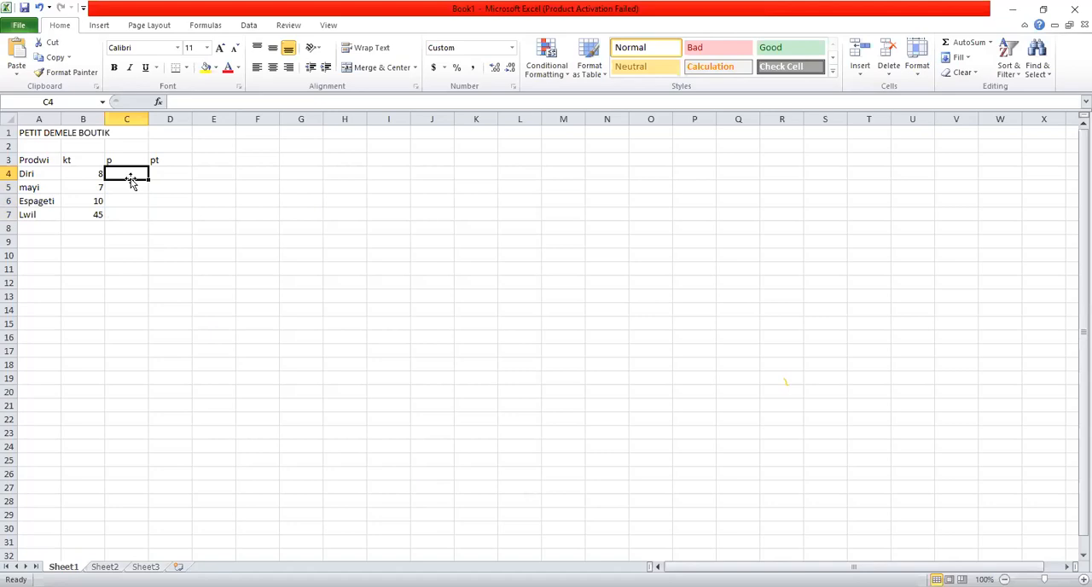
type("145")
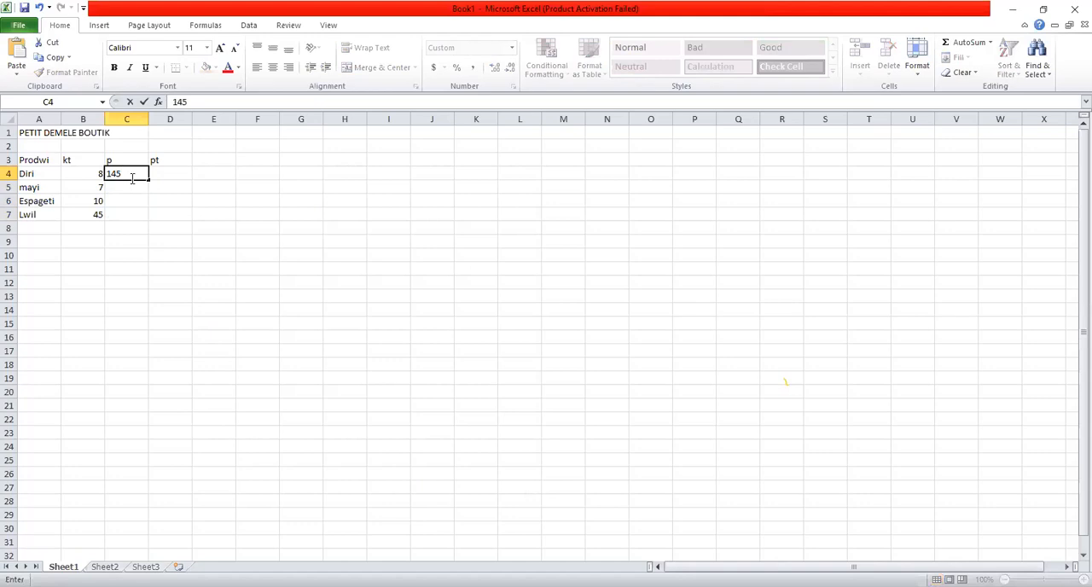
key("Return")
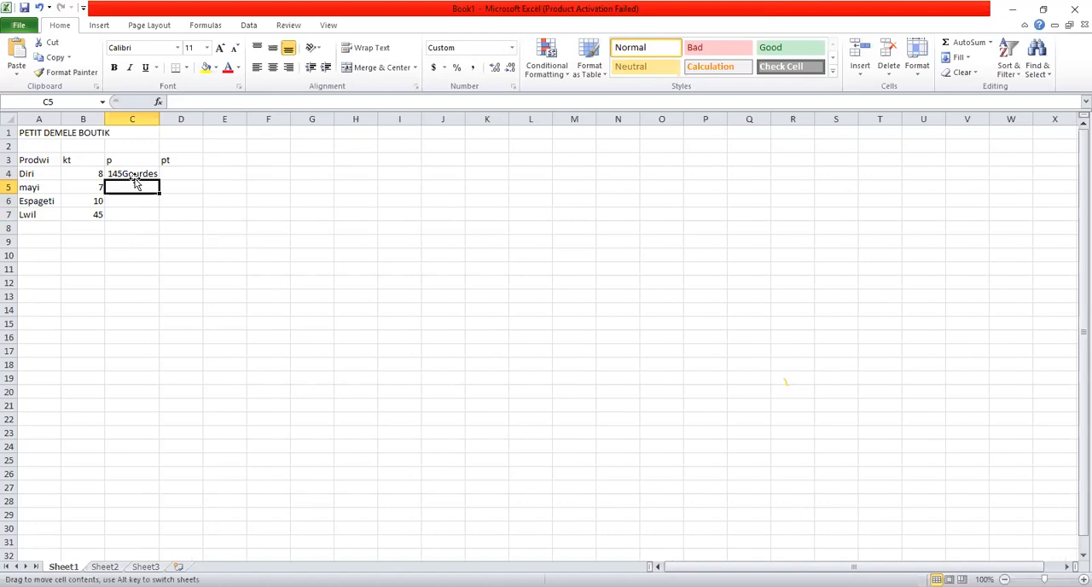
left_click(138, 173)
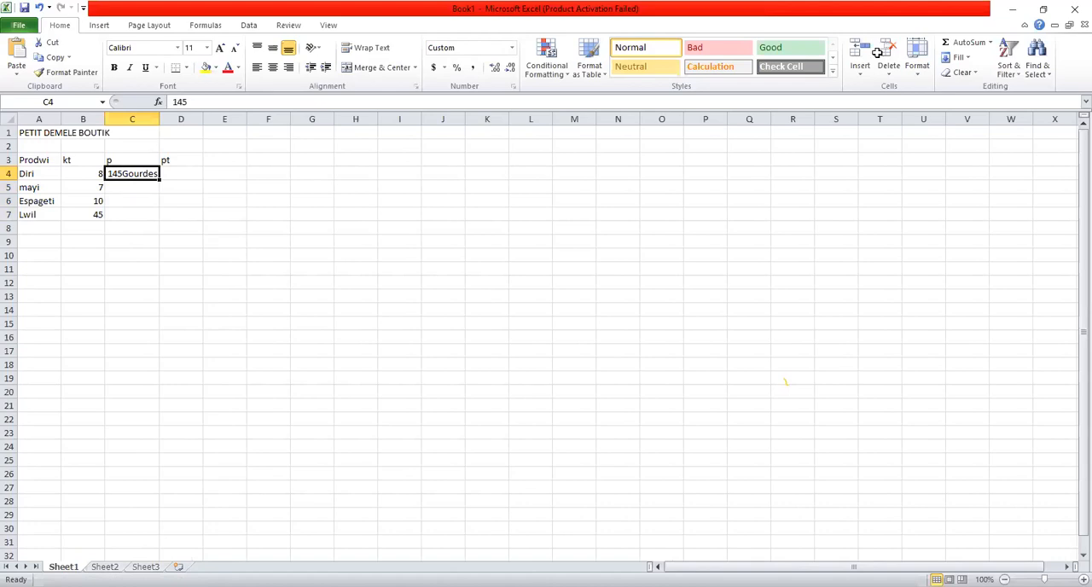
- Enter 789 in cell C5 as the price of mayi and 748 in cell C6 as the price of Espageti
left_click(139, 187)
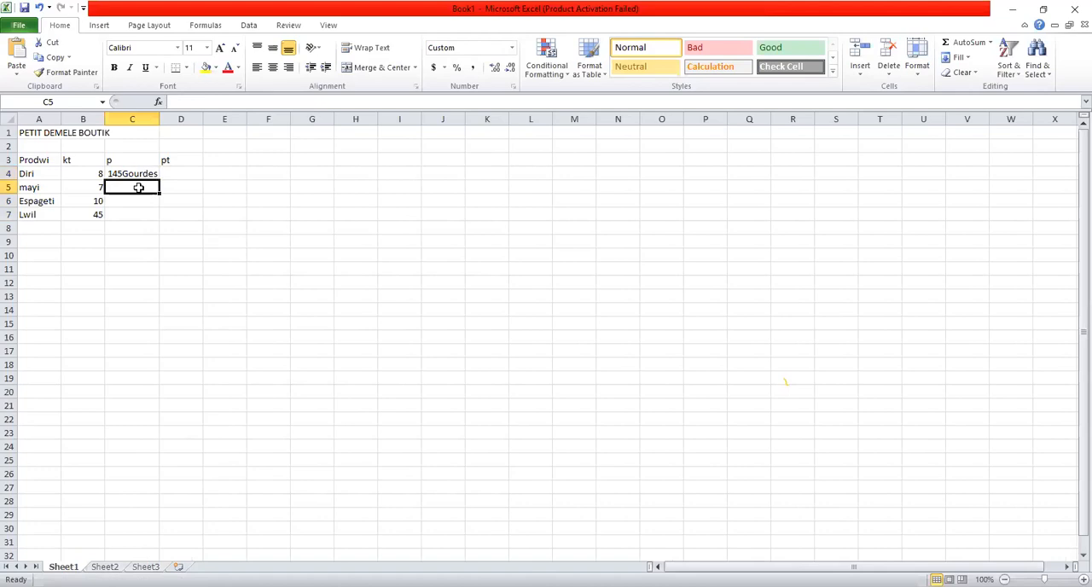
double_click(139, 188)
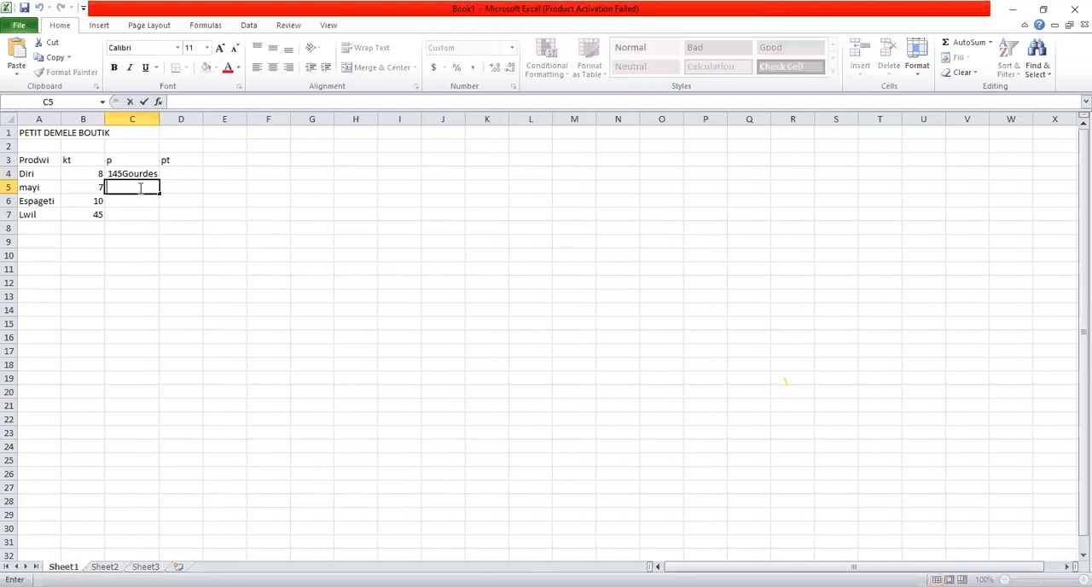
type("789")
left_click(127, 202)
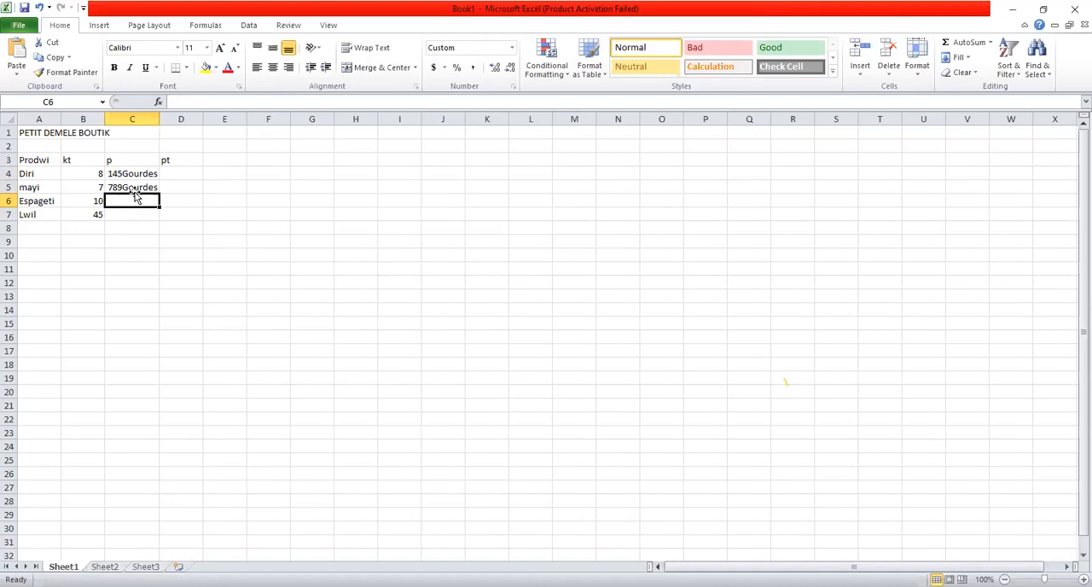
left_click(136, 188)
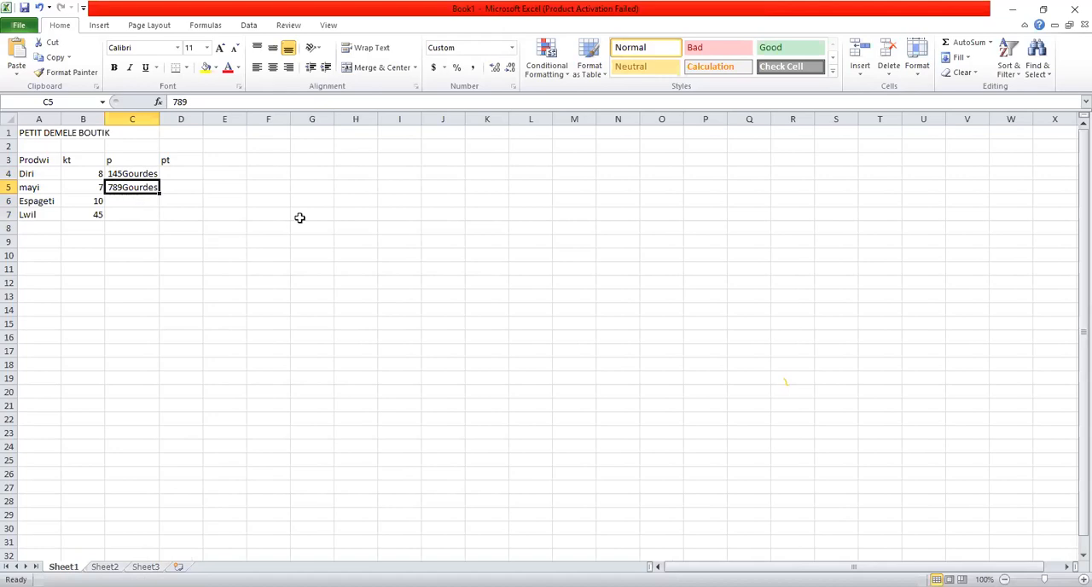
key("alt+Tab")
left_click(127, 202)
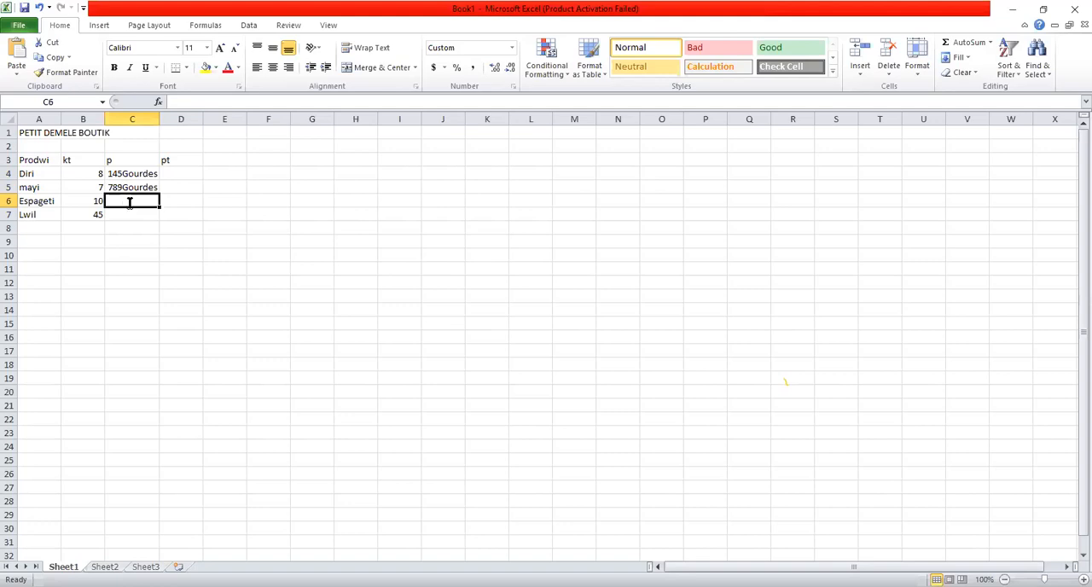
type("748")
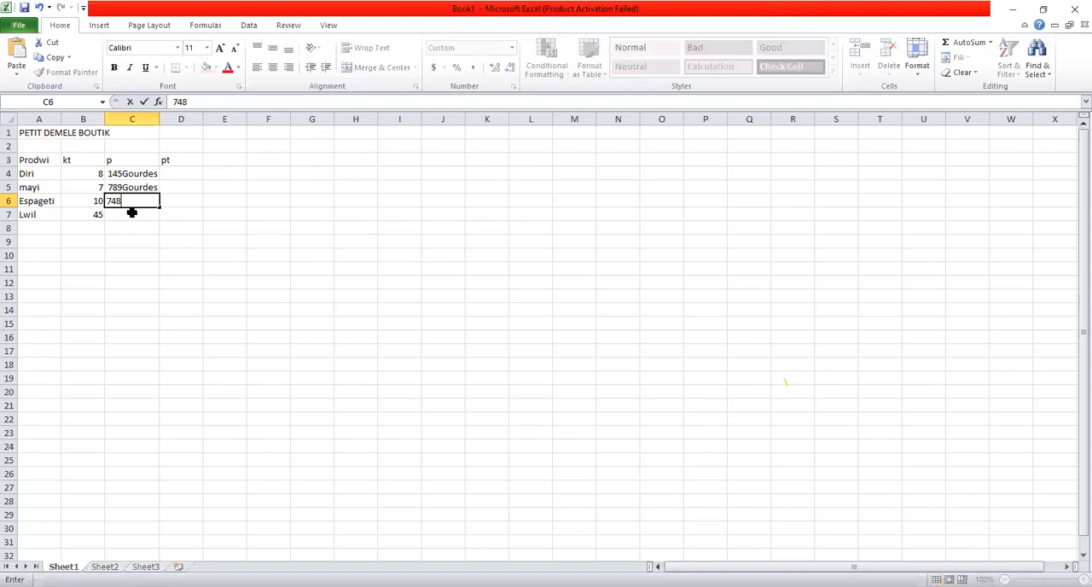
- Look through the Currency format's available symbols for cell C7
left_click(133, 214)
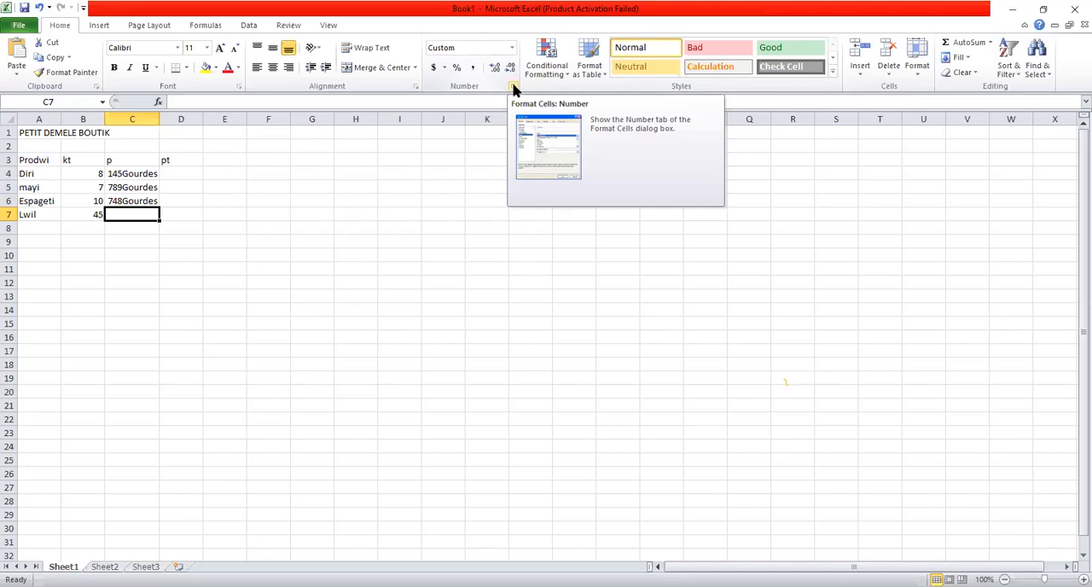
left_click(513, 87)
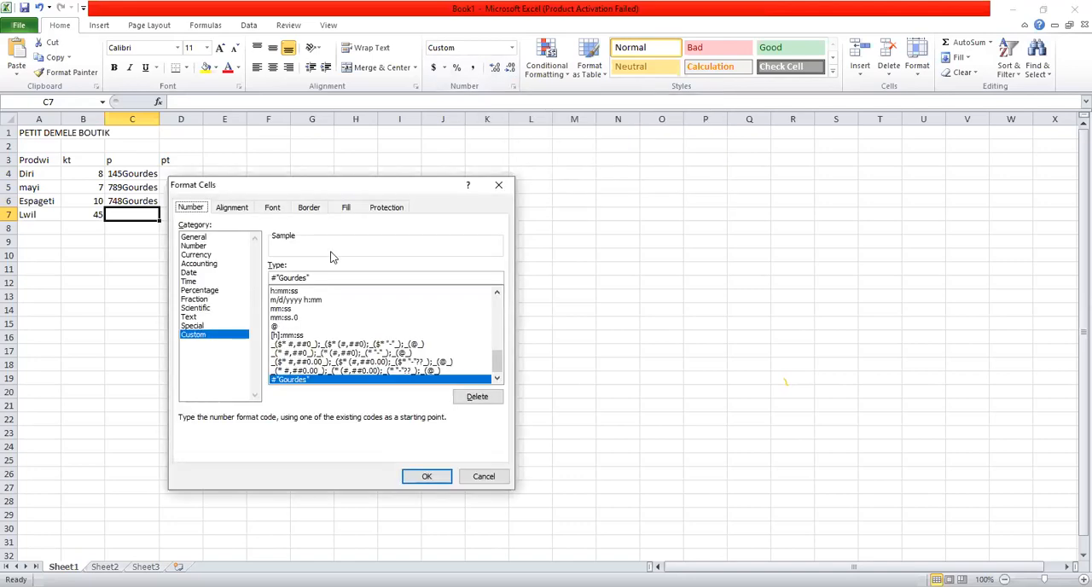
left_click(204, 255)
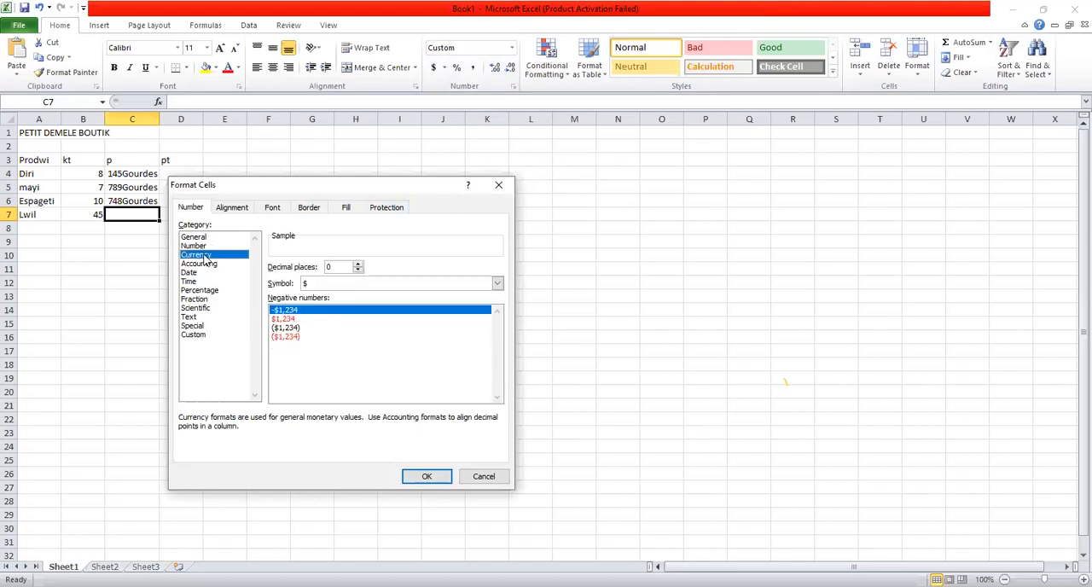
left_click(370, 286)
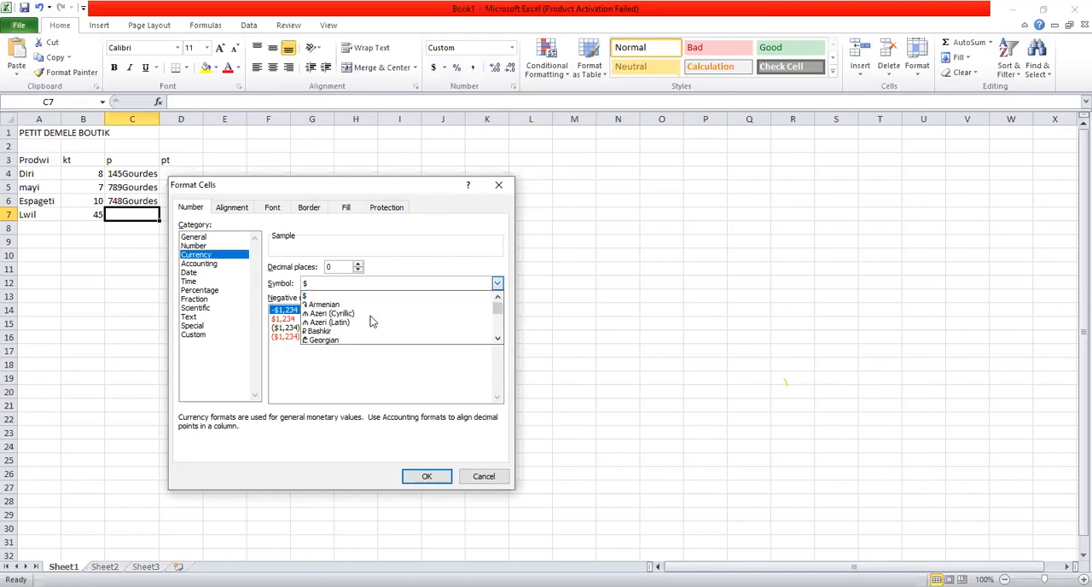
scroll(370, 318, "down", 1)
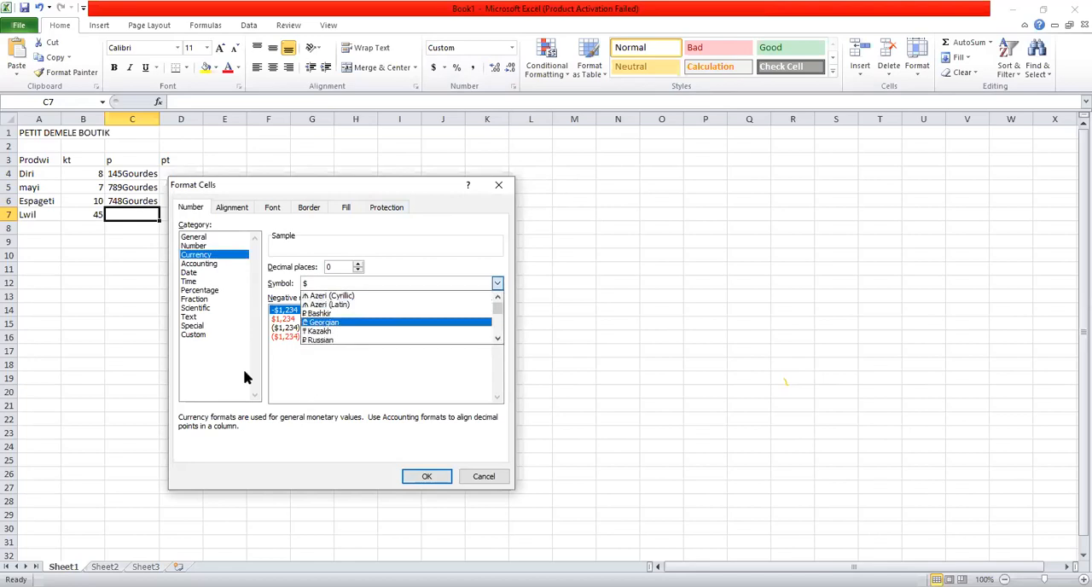
- Apply a custom number format to cell C7 that adds Gdes after a space, and enter 4578 as the price of Lwil
left_click(191, 335)
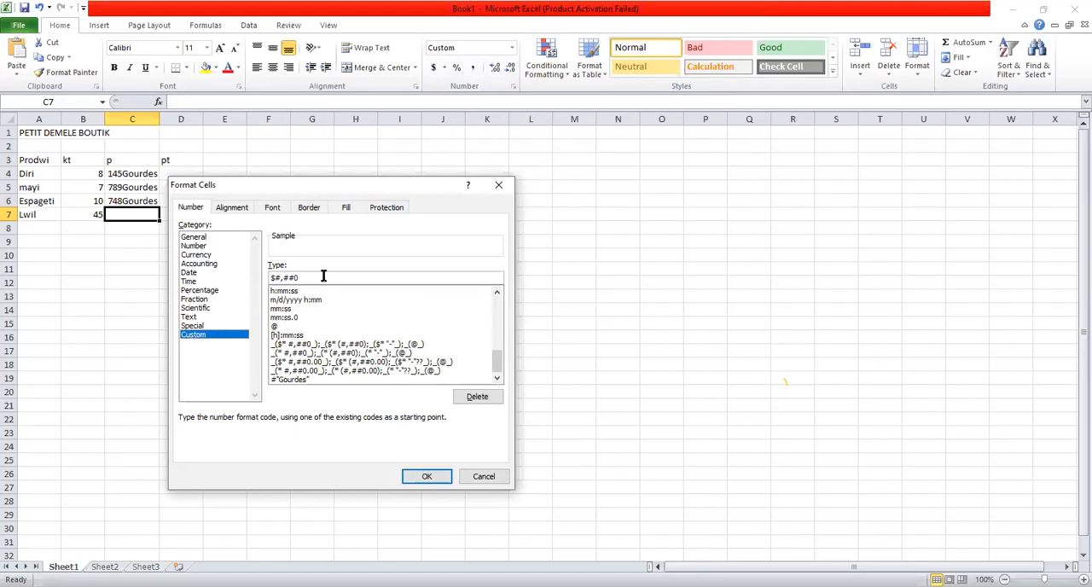
left_click_drag(316, 278, 231, 270)
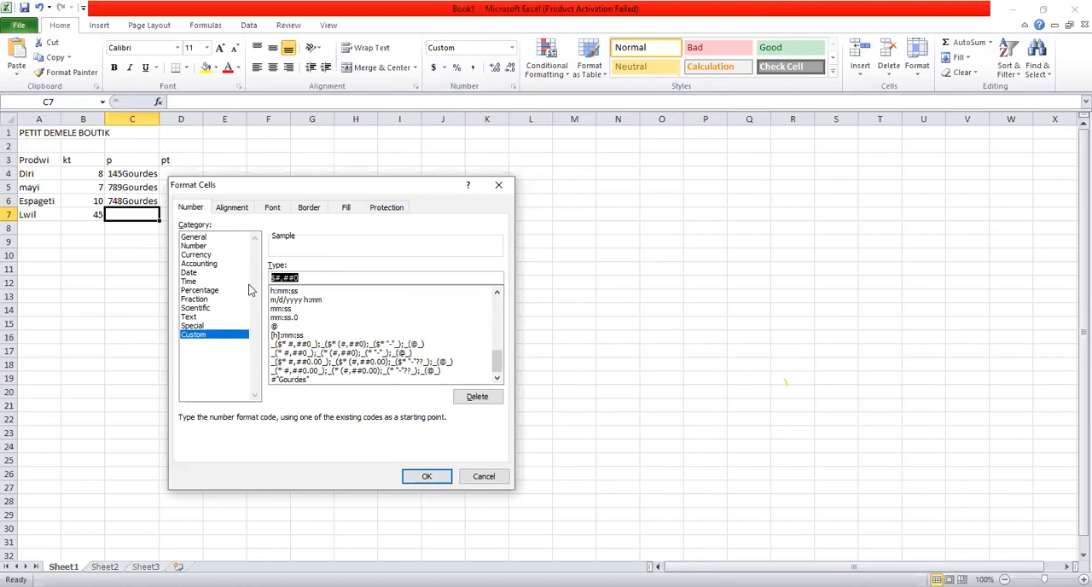
key("BackSpace")
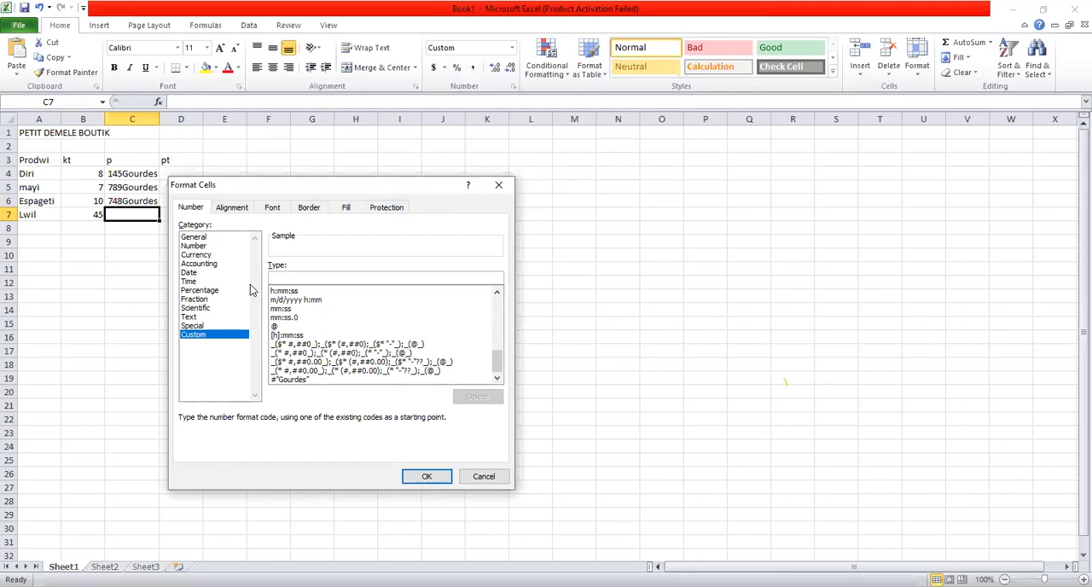
type("#")
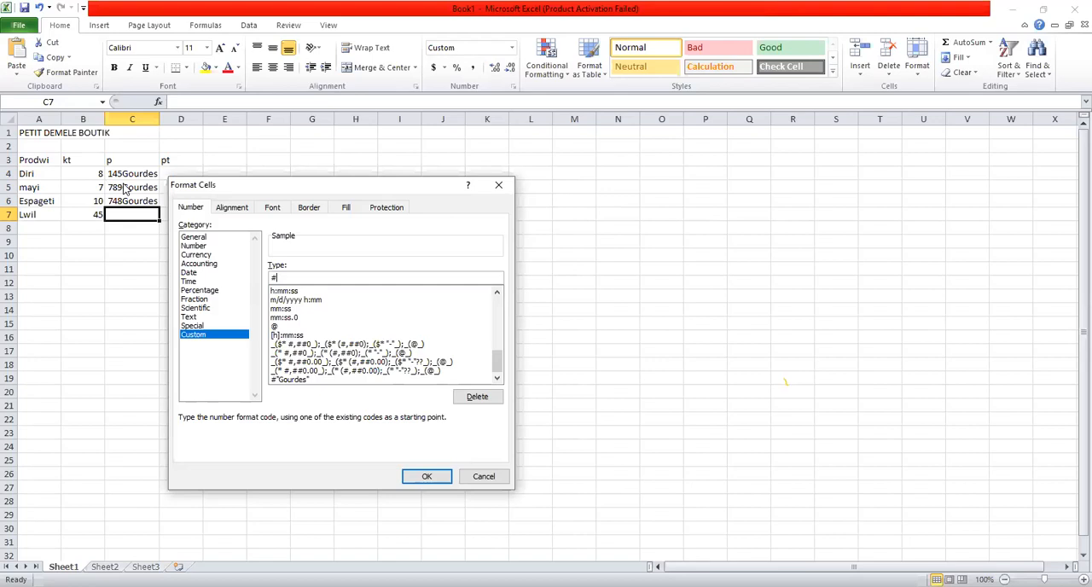
type("\"GDES")
key("BackSpace")
key("BackSpace")
key("BackSpace")
type("des\"")
left_click(413, 480)
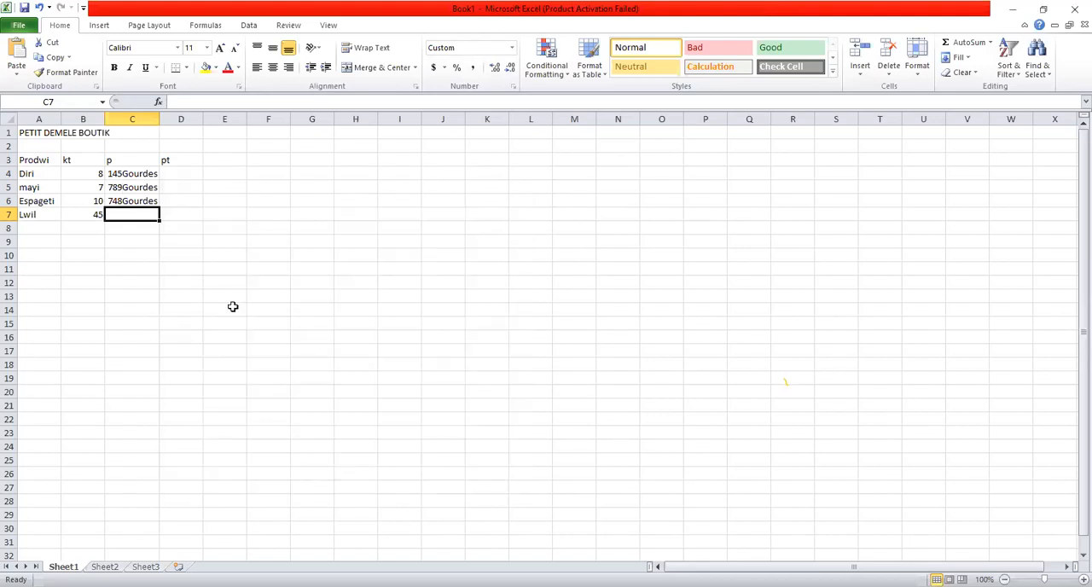
type("4578")
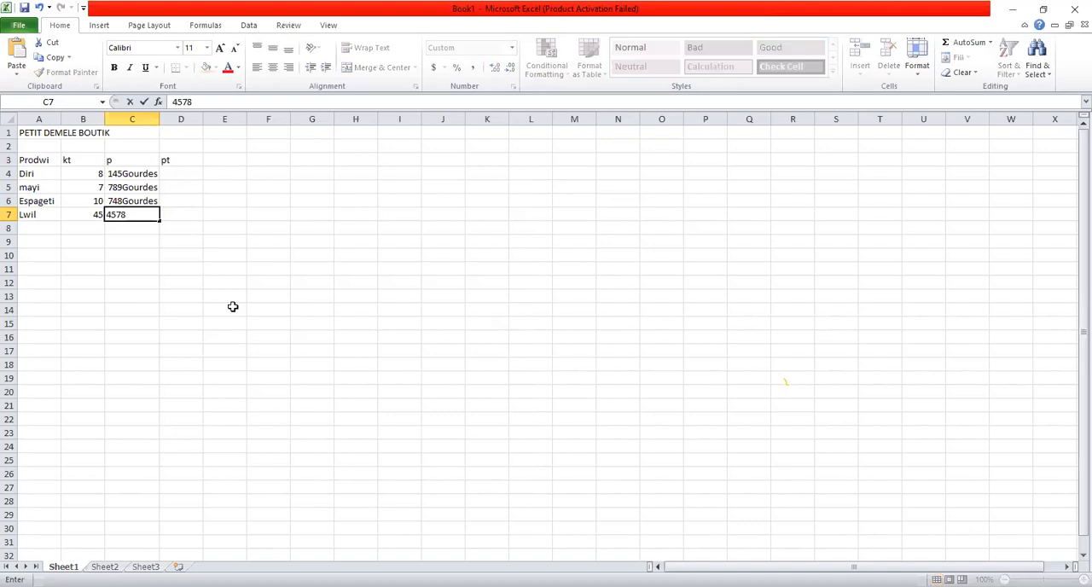
key("Return")
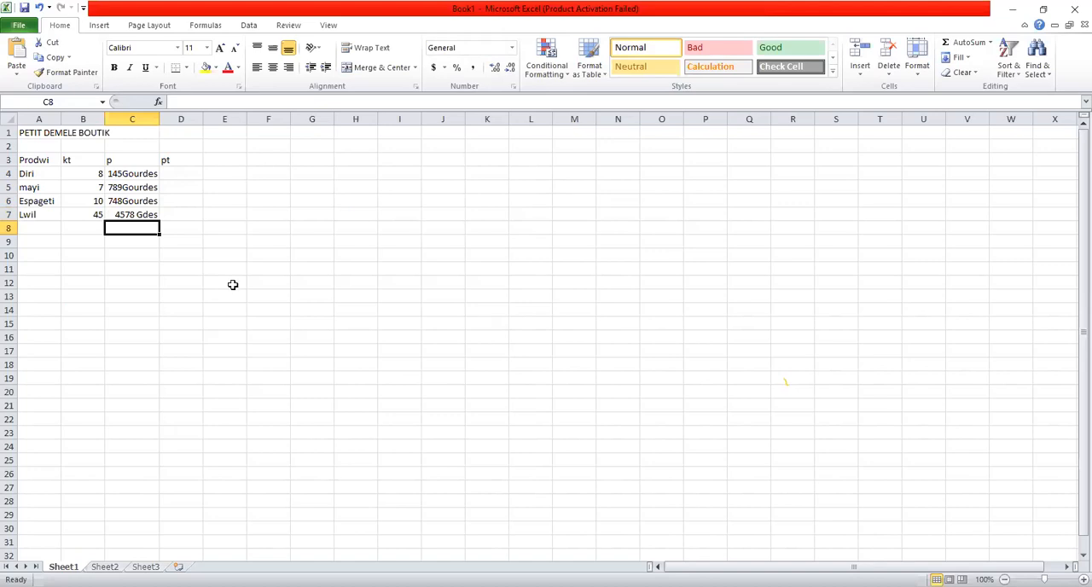
- Calculate the total price of Diri in cell D4 with the formula =B4*C4
left_click(170, 173)
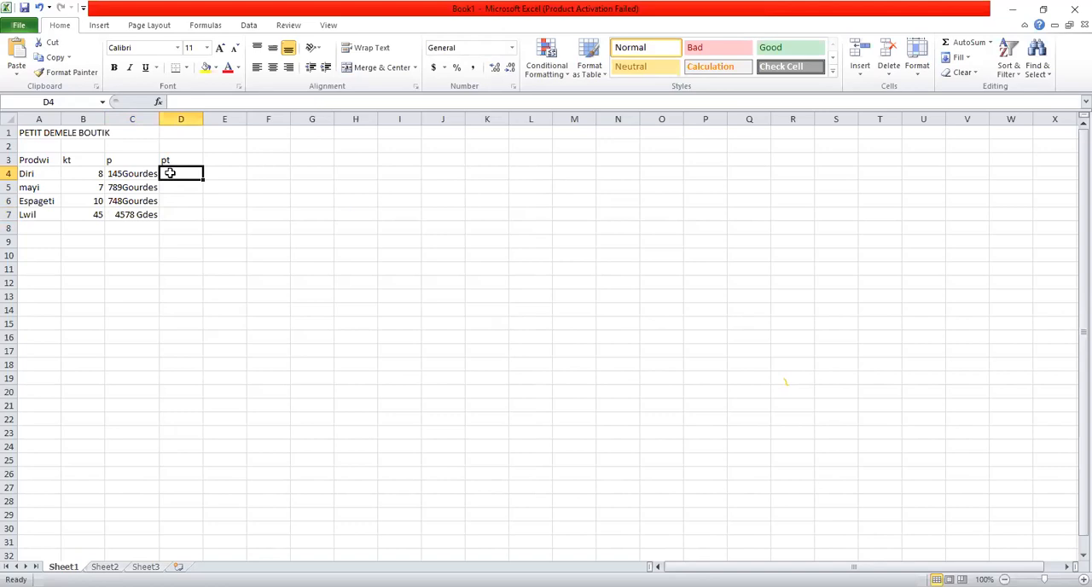
type("=")
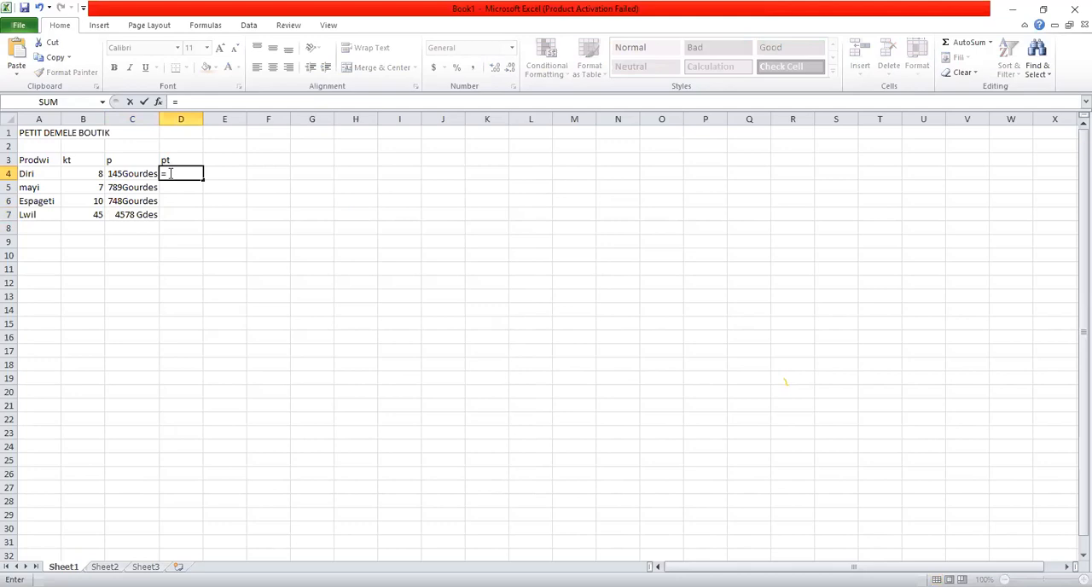
left_click(98, 175)
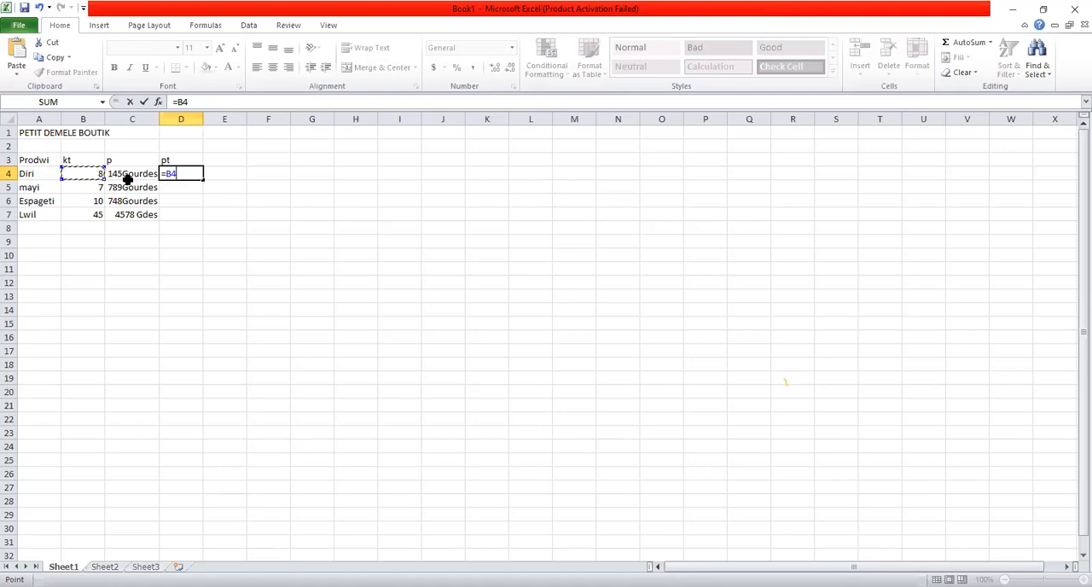
type("*")
left_click(129, 174)
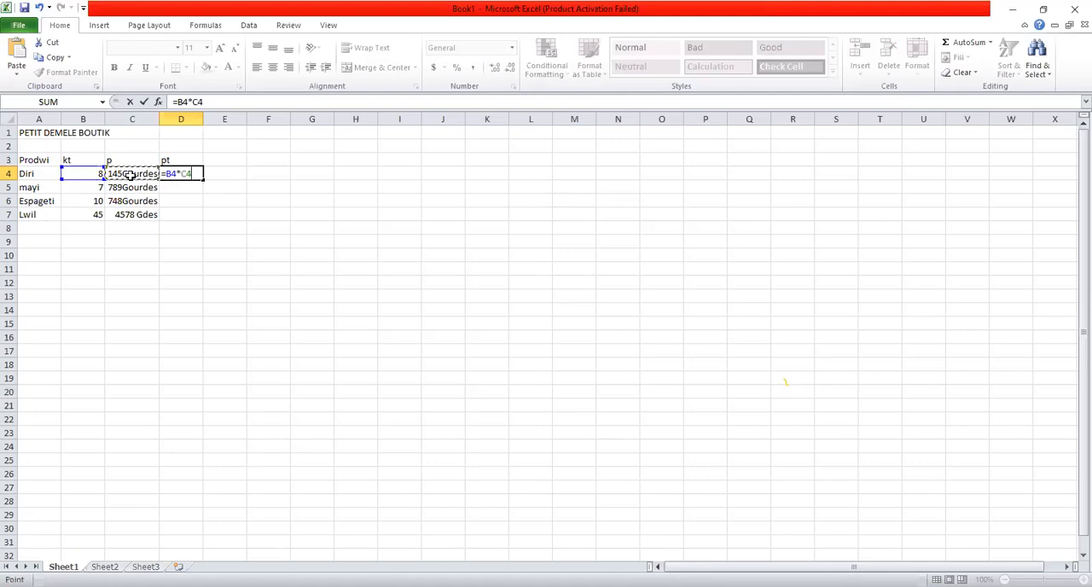
key("Return")
- Delete the multiplication formula from cell D4, leaving the cell empty
left_click(181, 173)
double_click(182, 173)
key("BackSpace")
key("BackSpace")
key("BackSpace")
key("BackSpace")
key("BackSpace")
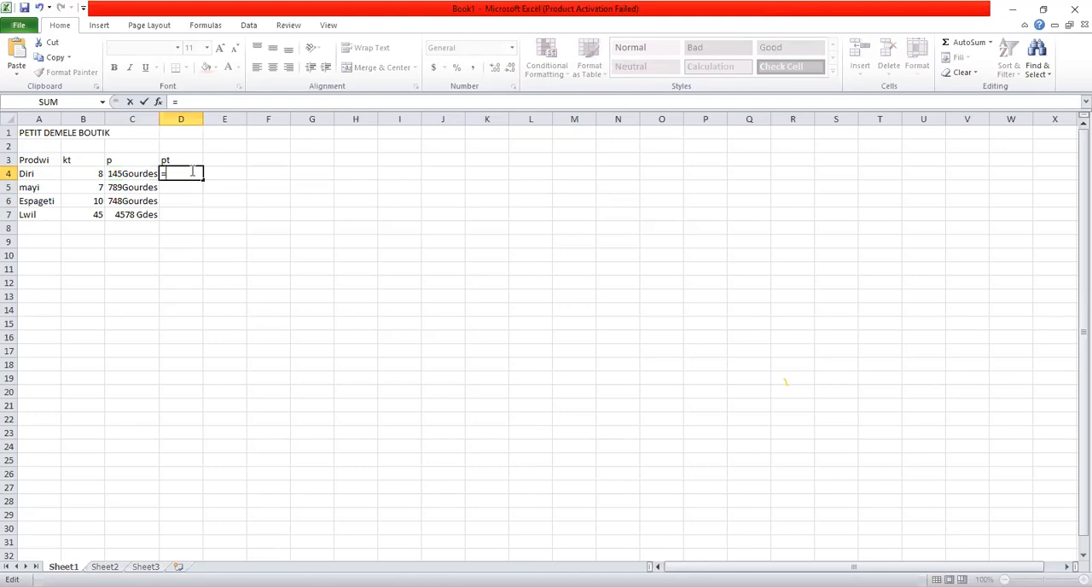
key("BackSpace")
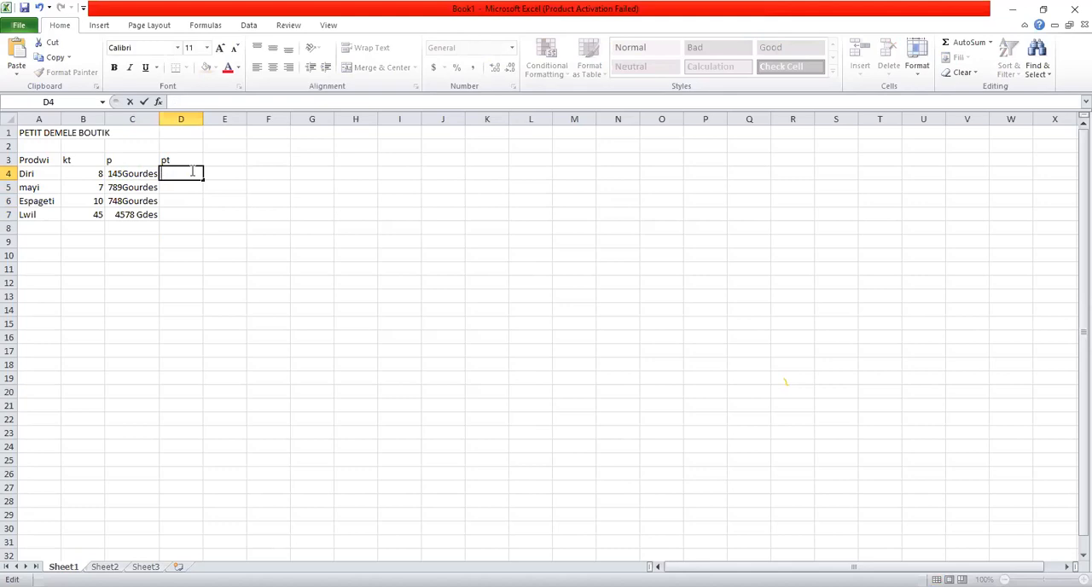
left_click(147, 174)
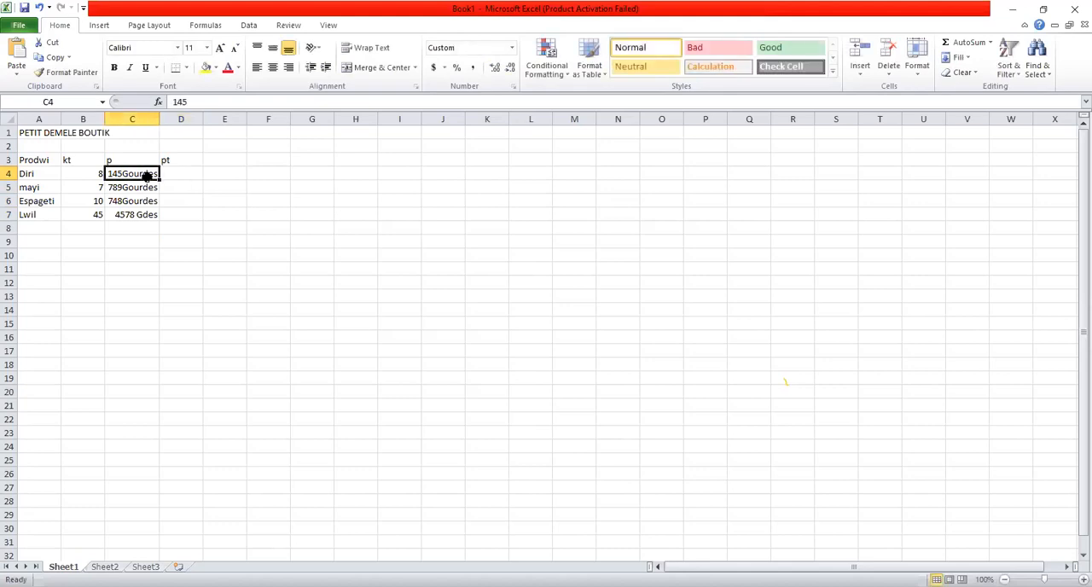
- Open the number format settings for the total price cells D4 to D7
left_click(181, 175)
left_click_drag(182, 178, 182, 211)
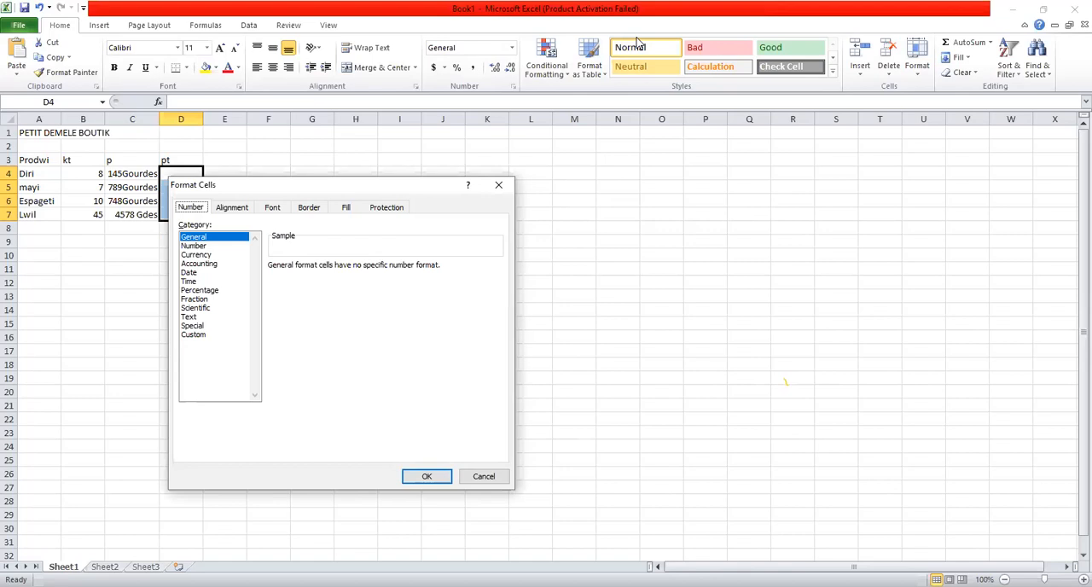
left_click(638, 42)
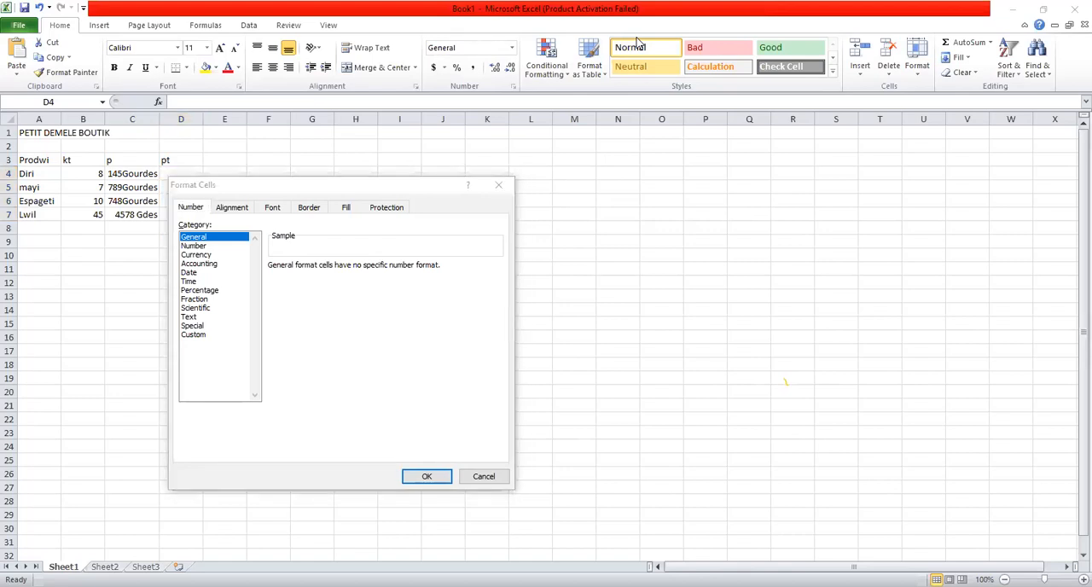